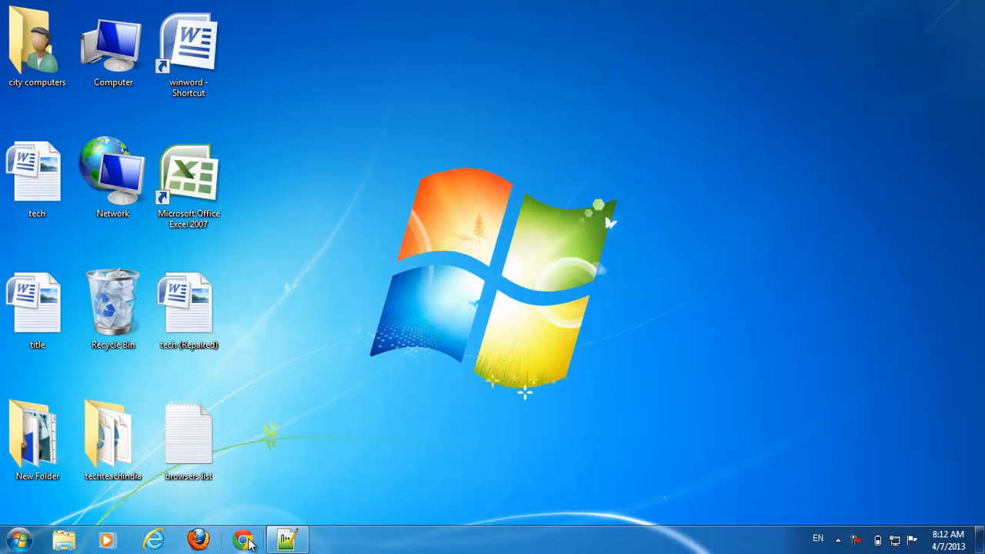
pyautogui.click(245, 543)
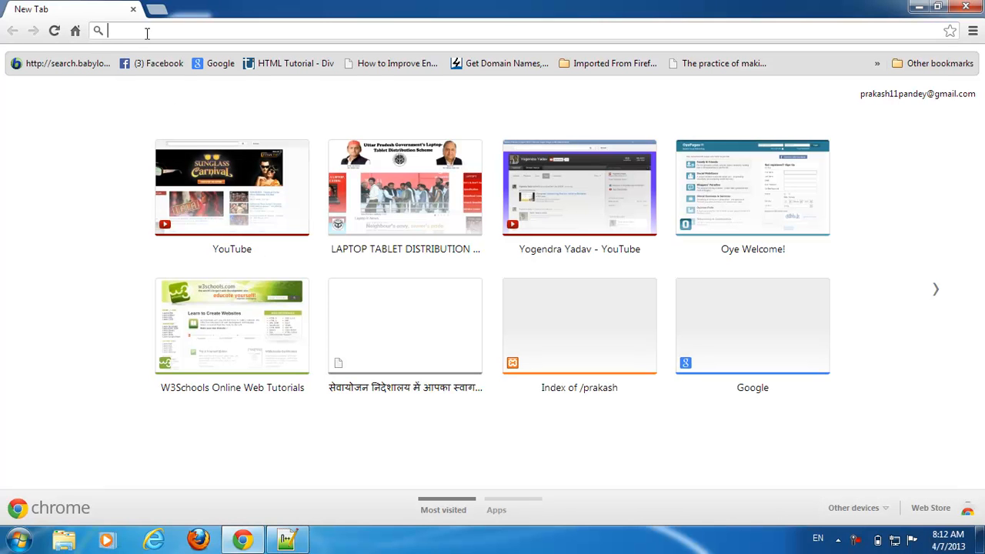
pyautogui.write('www.')
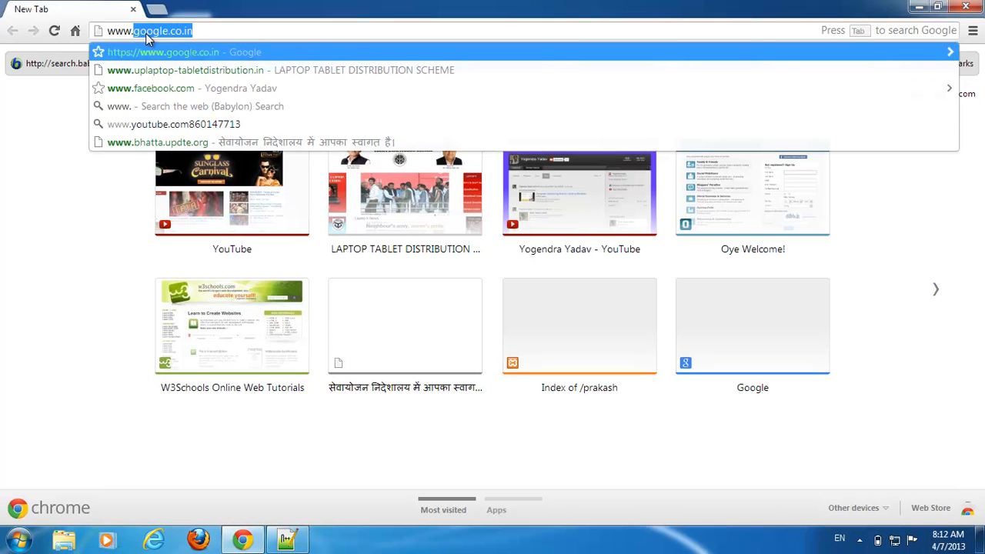
pyautogui.write('google.com')
pyautogui.press('Return')
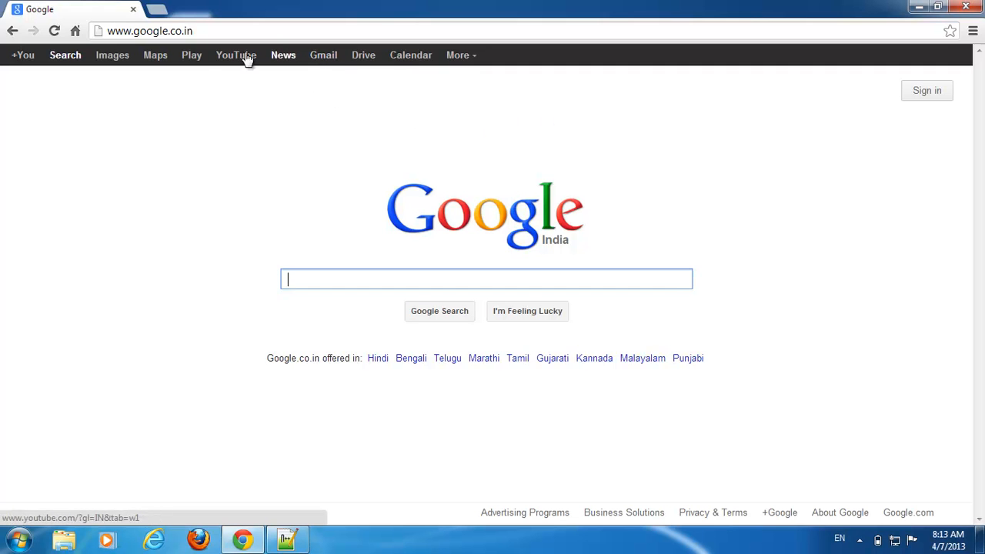
pyautogui.click(160, 10)
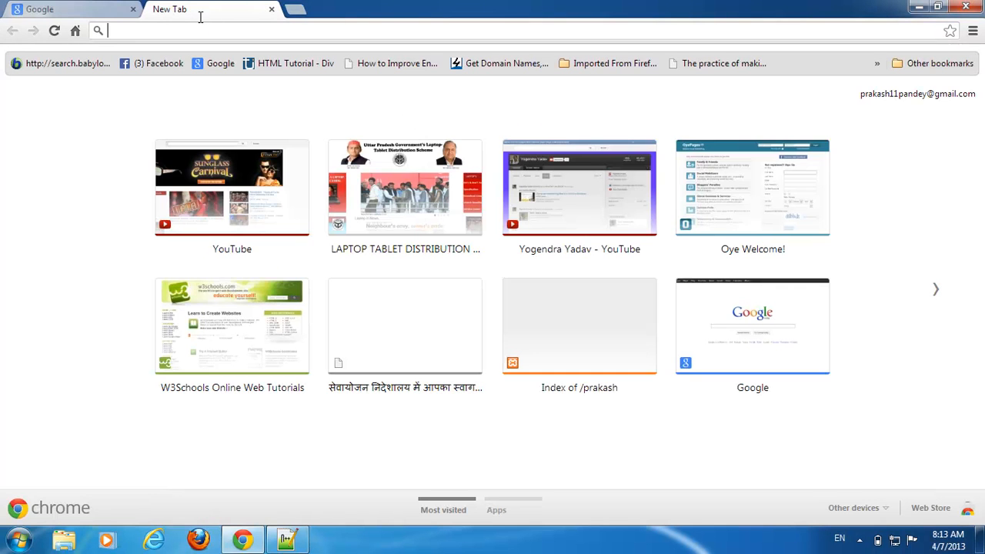
pyautogui.write('www.')
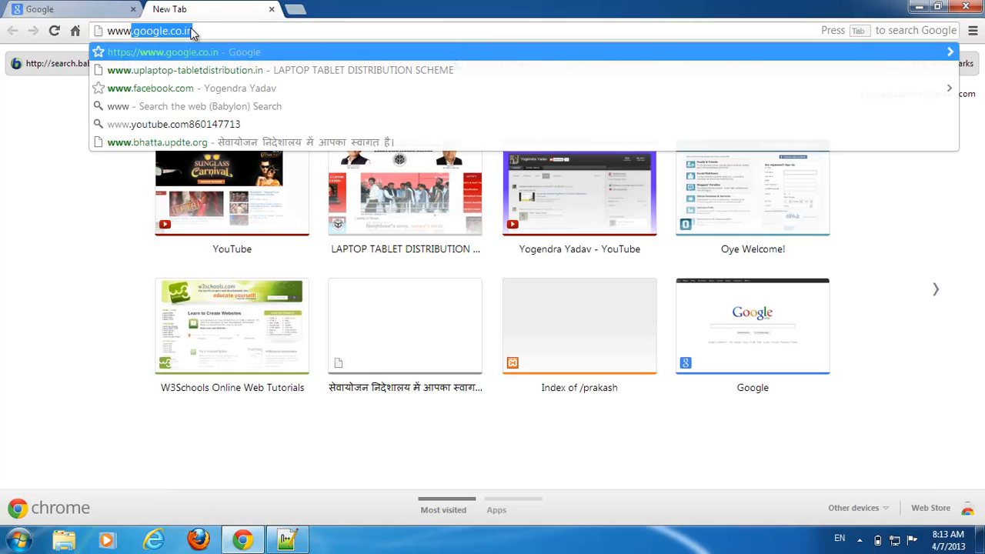
pyautogui.write('gma')
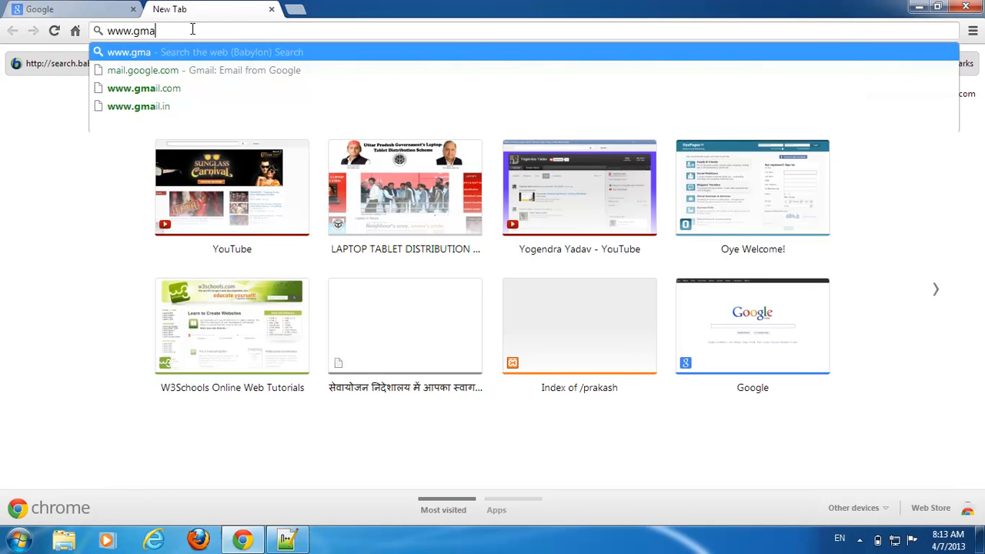
pyautogui.write('il.com')
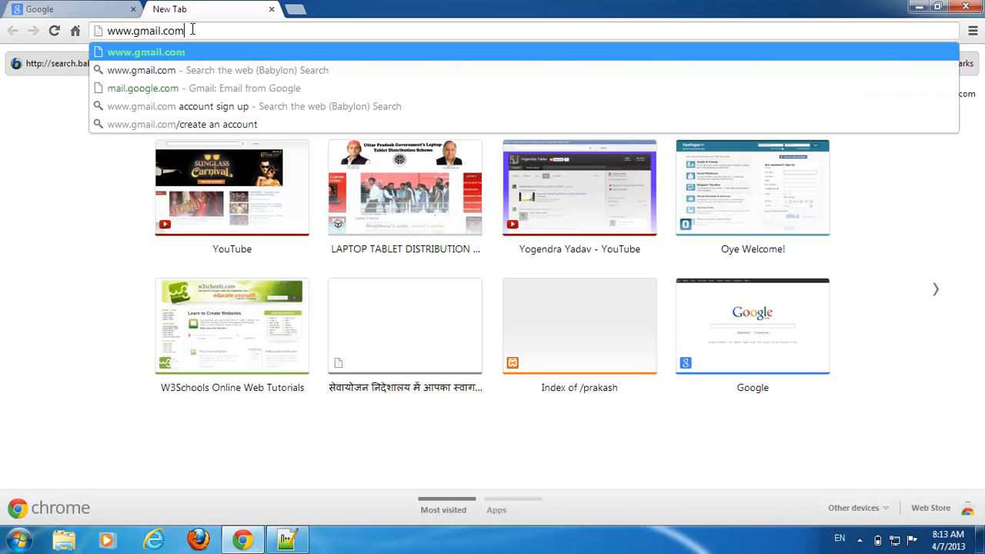
pyautogui.press('Return')
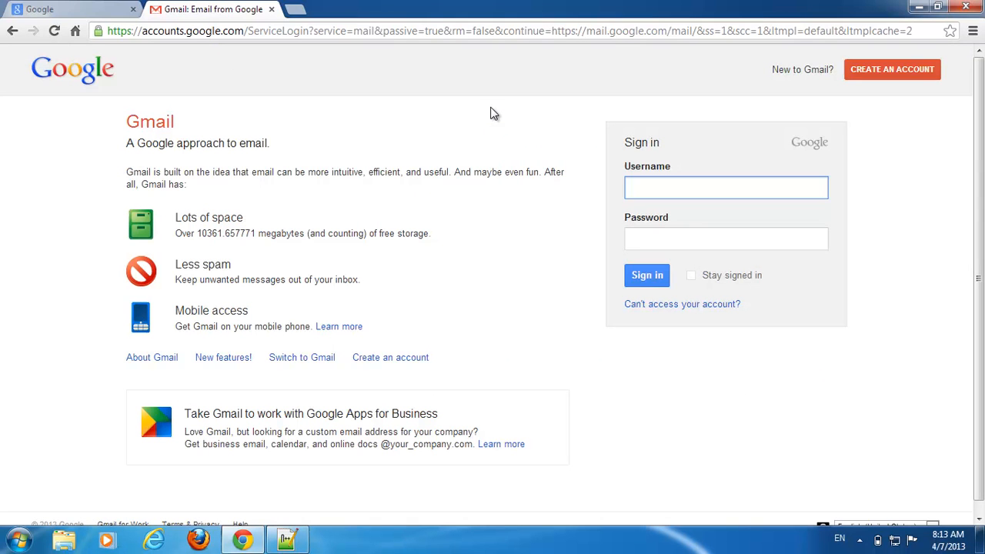
# - Follow the Gmail link from the Google homepage in the first tab, then return to the second tab
pyautogui.moveTo(188, 122); pyautogui.dragTo(118, 123)
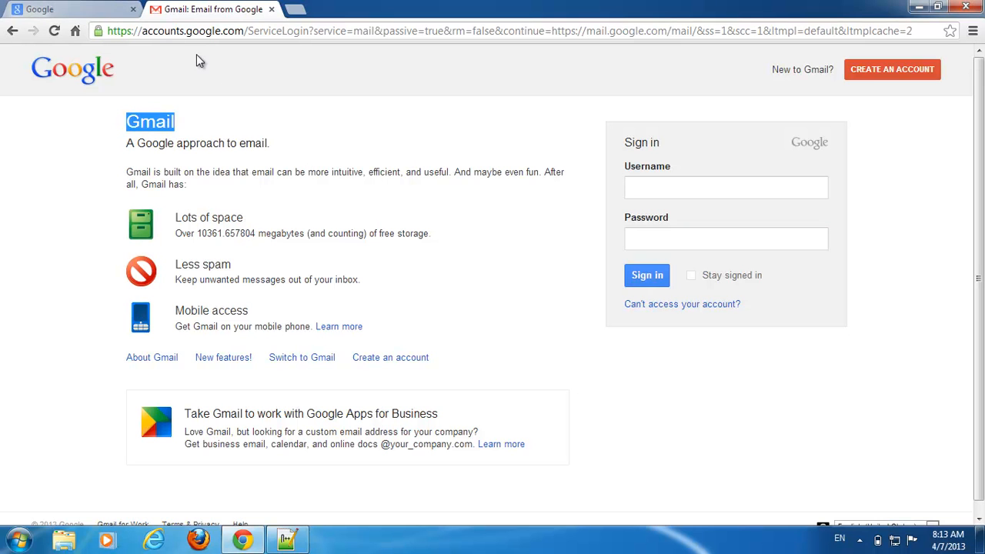
pyautogui.click(89, 10)
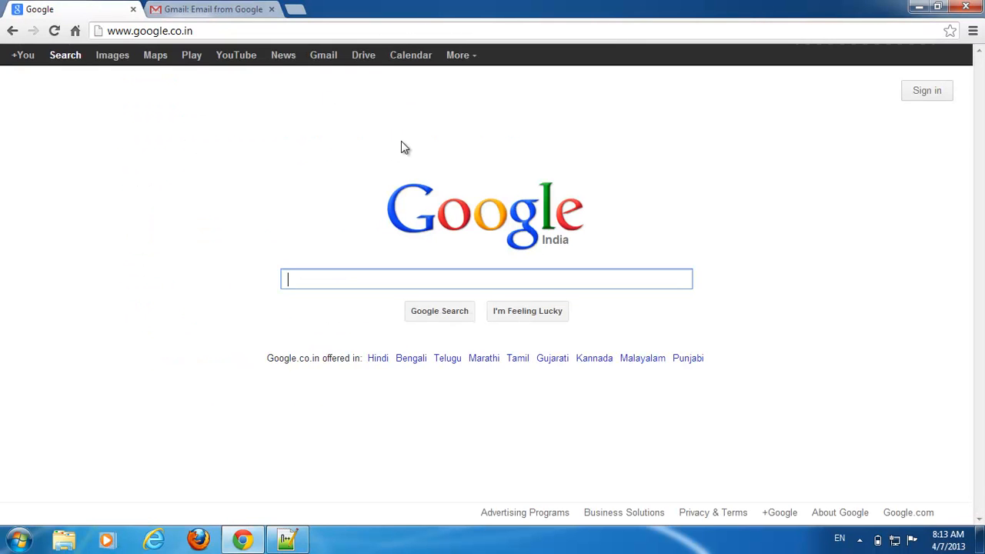
pyautogui.click(323, 62)
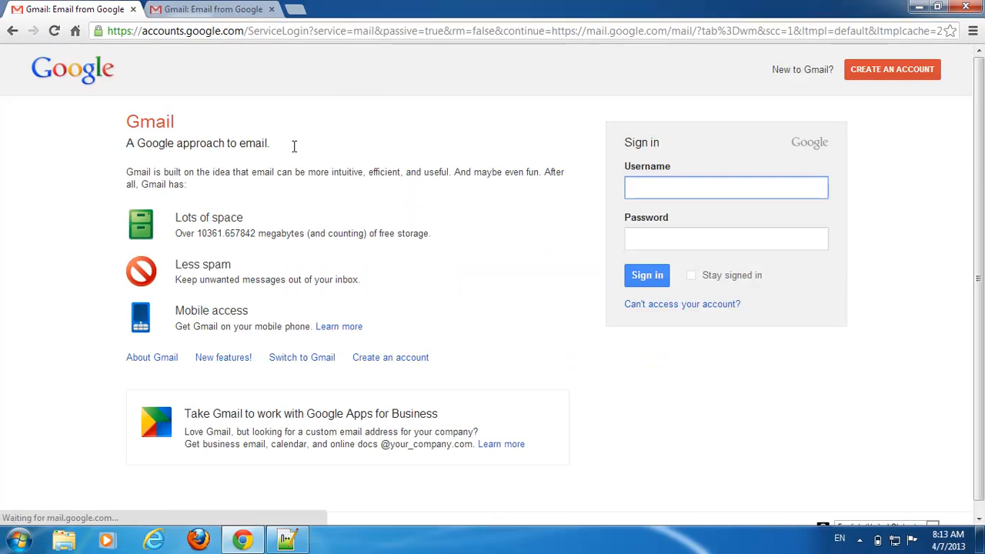
pyautogui.click(225, 11)
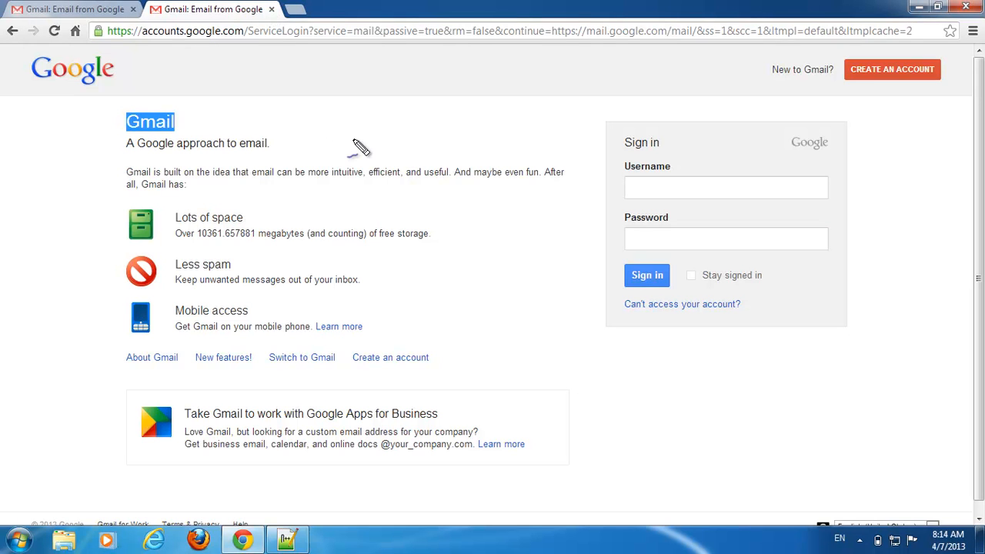
pyautogui.moveTo(107, 114)
pyautogui.mouseDown()
pyautogui.moveTo(110, 139)
pyautogui.moveTo(188, 140)
pyautogui.moveTo(190, 106)
pyautogui.moveTo(91, 114)
pyautogui.mouseUp()
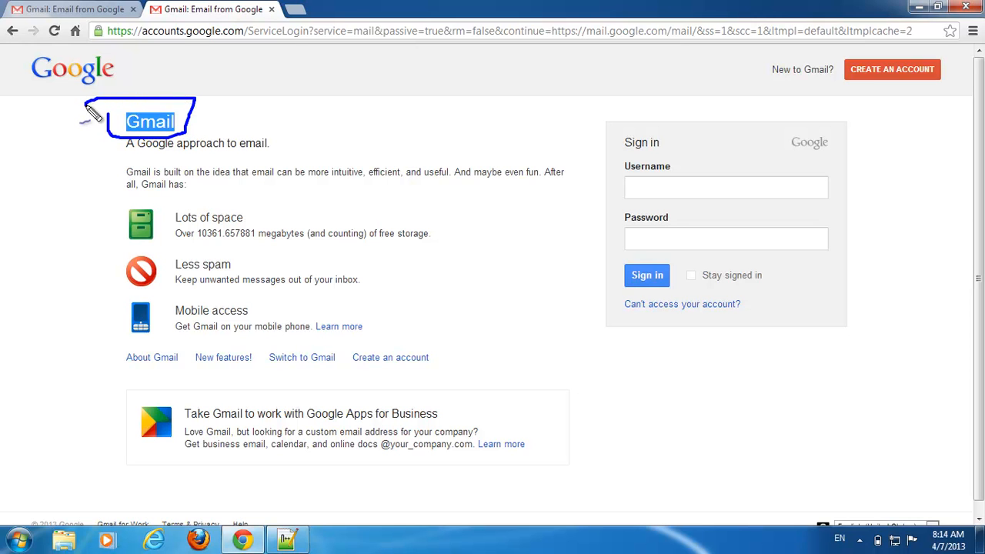
pyautogui.moveTo(90, 114)
pyautogui.mouseDown()
pyautogui.moveTo(174, 37)
pyautogui.moveTo(261, 172)
pyautogui.mouseUp()
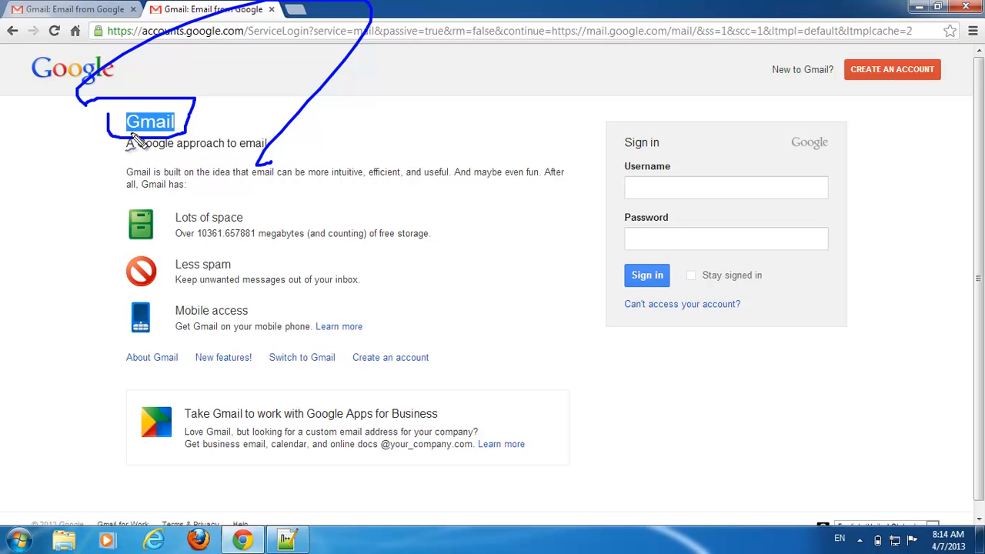
pyautogui.moveTo(601, 126)
pyautogui.mouseDown()
pyautogui.moveTo(601, 286)
pyautogui.moveTo(854, 293)
pyautogui.moveTo(831, 167)
pyautogui.moveTo(851, 121)
pyautogui.moveTo(599, 128)
pyautogui.moveTo(672, 152)
pyautogui.mouseUp()
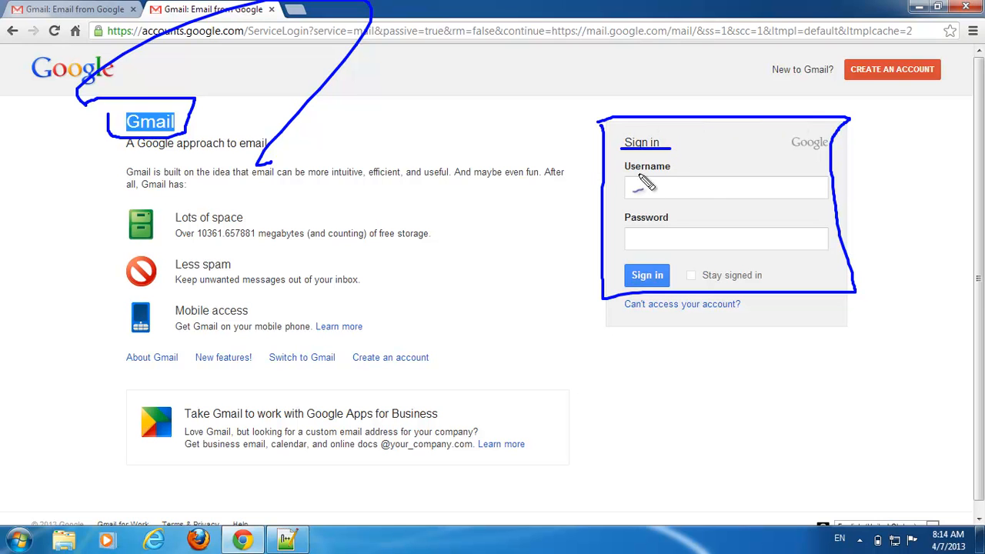
pyautogui.moveTo(638, 187); pyautogui.dragTo(695, 187)
pyautogui.moveTo(634, 241); pyautogui.dragTo(682, 241)
pyautogui.moveTo(627, 322)
pyautogui.mouseDown()
pyautogui.moveTo(633, 286)
pyautogui.moveTo(646, 304)
pyautogui.mouseUp()
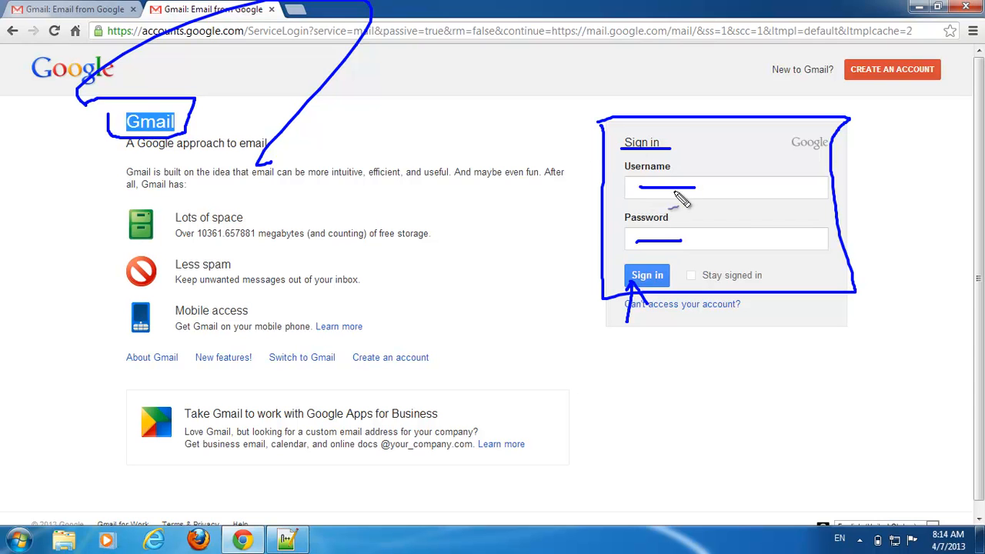
pyautogui.moveTo(642, 190); pyautogui.dragTo(688, 180)
pyautogui.moveTo(639, 243); pyautogui.dragTo(680, 233)
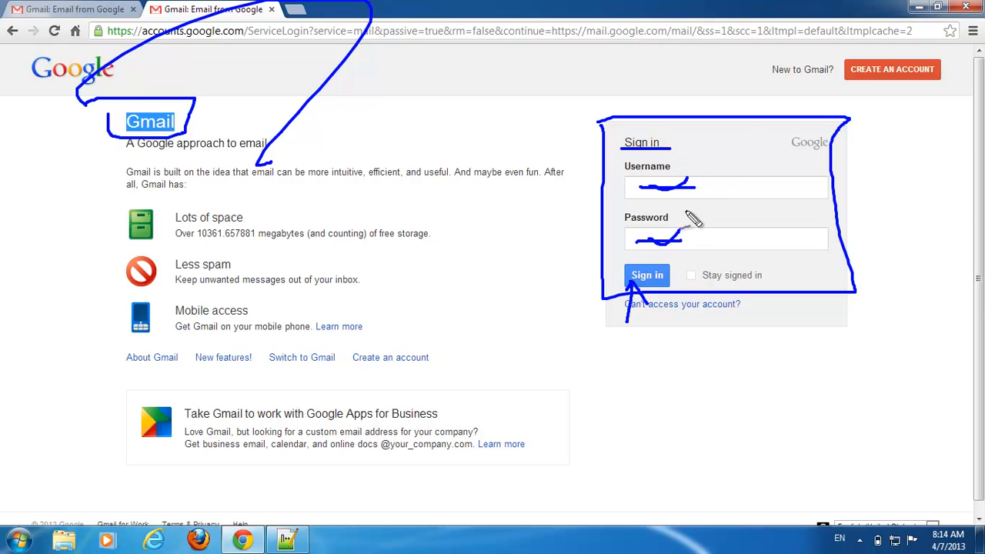
pyautogui.moveTo(664, 169); pyautogui.dragTo(678, 170)
pyautogui.moveTo(667, 223); pyautogui.dragTo(692, 223)
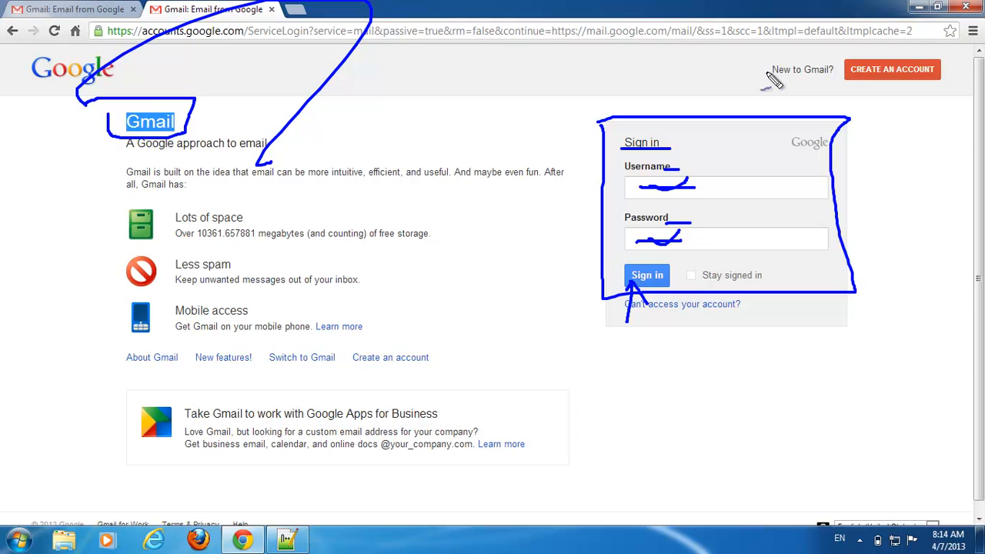
pyautogui.moveTo(769, 80); pyautogui.dragTo(827, 80)
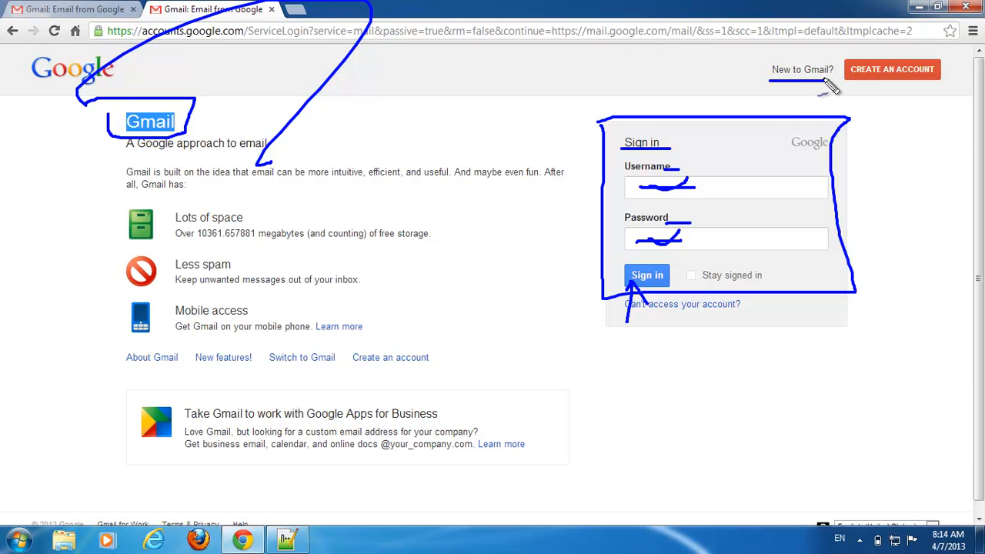
pyautogui.moveTo(858, 88)
pyautogui.mouseDown()
pyautogui.moveTo(947, 89)
pyautogui.moveTo(909, 75)
pyautogui.mouseUp()
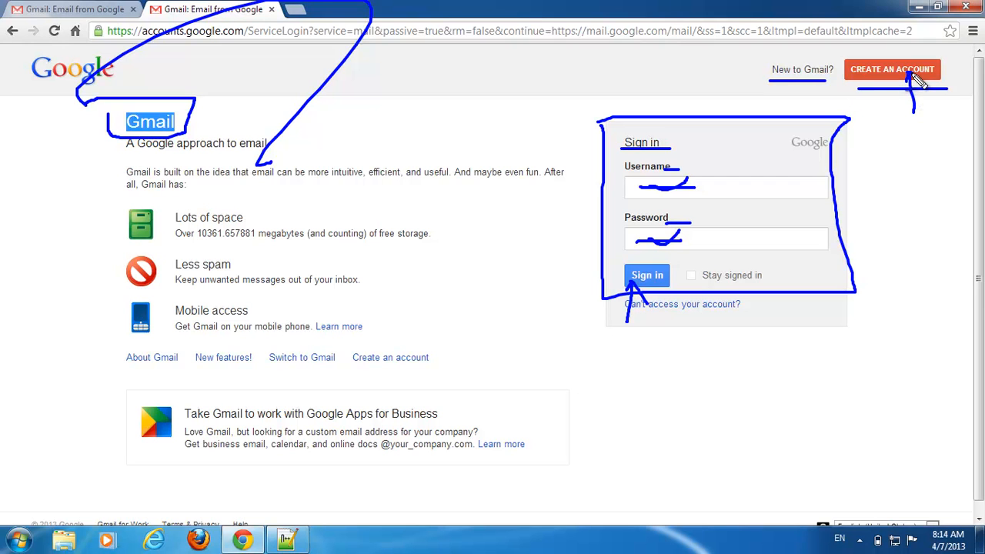
pyautogui.moveTo(918, 121); pyautogui.dragTo(928, 118)
pyautogui.moveTo(616, 168); pyautogui.dragTo(629, 172)
pyautogui.moveTo(611, 220); pyautogui.dragTo(624, 221)
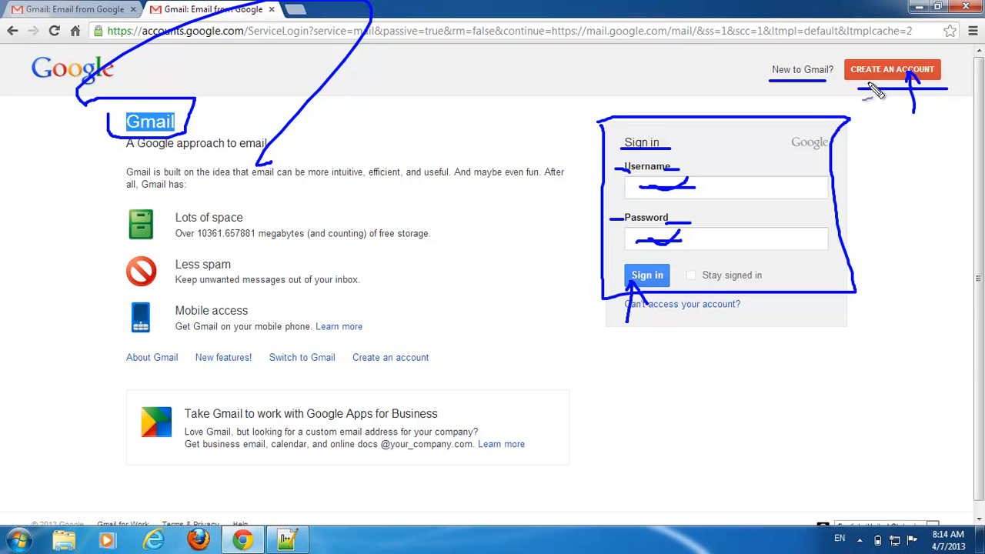
pyautogui.press('Escape')
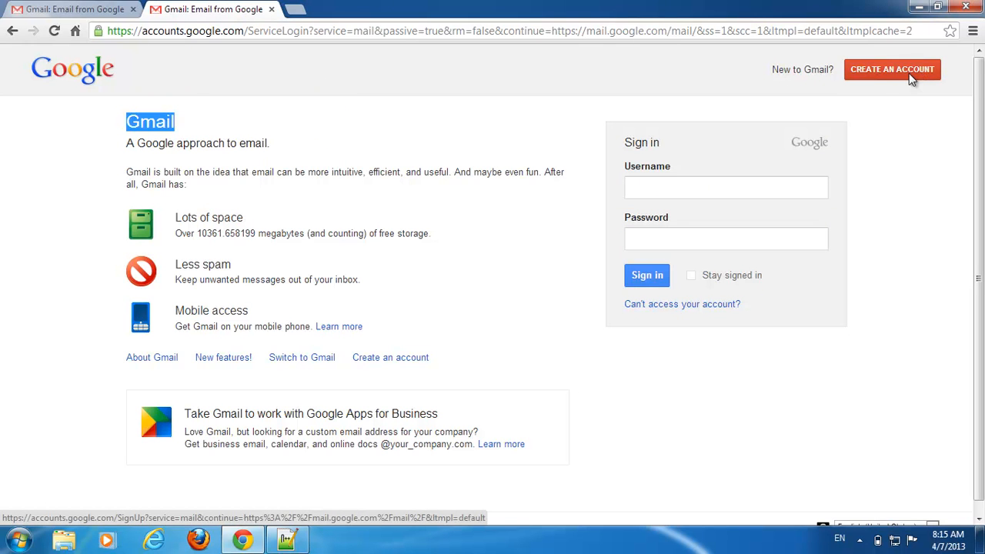
pyautogui.click(905, 71)
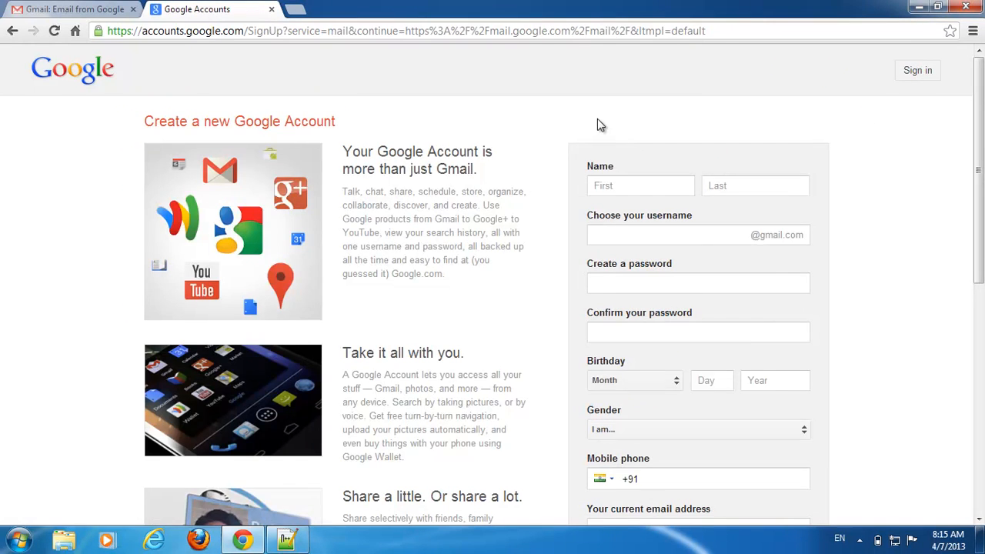
pyautogui.moveTo(979, 162); pyautogui.dragTo(978, 213)
pyautogui.hotkey('ctrl', 'shift', 'd')
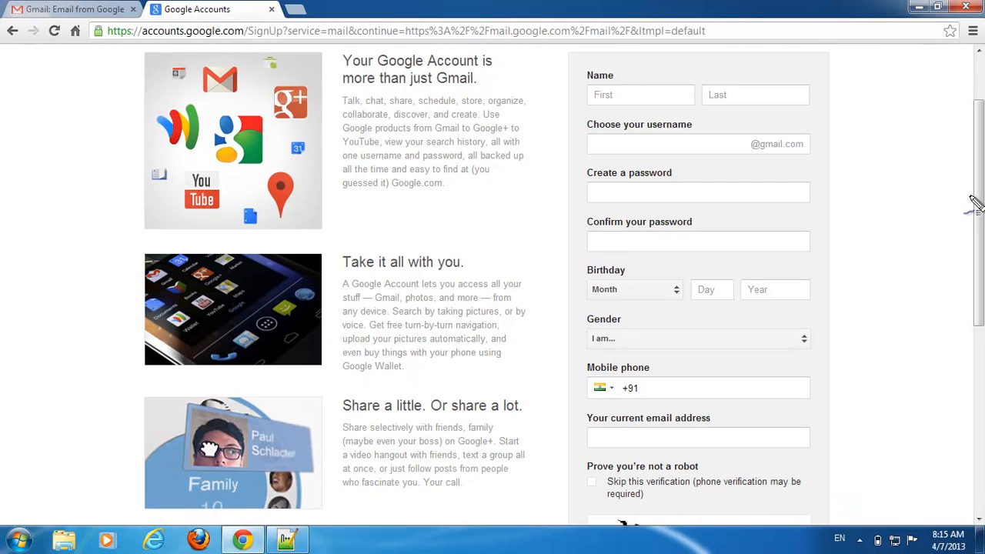
pyautogui.moveTo(562, 77); pyautogui.dragTo(640, 93)
pyautogui.moveTo(731, 97); pyautogui.dragTo(750, 95)
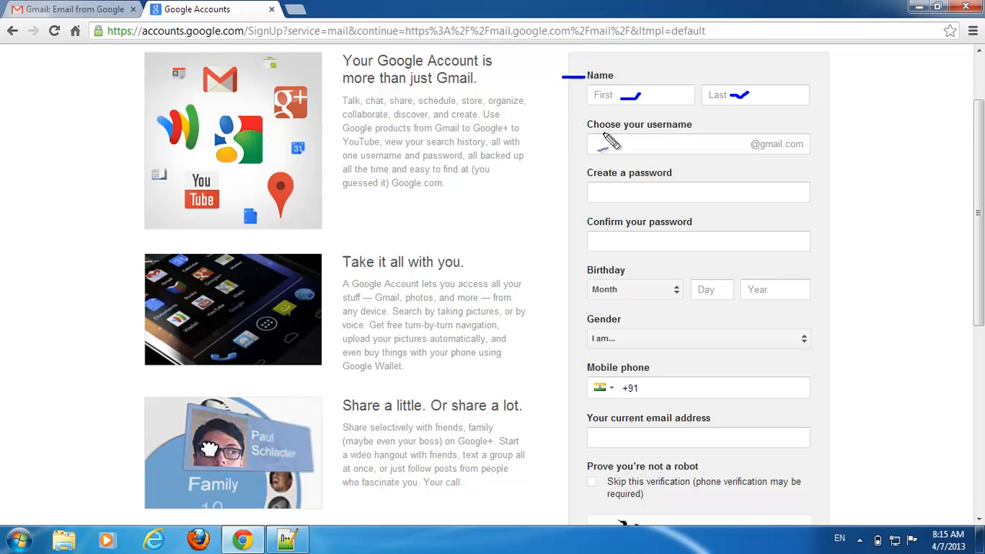
pyautogui.moveTo(599, 131); pyautogui.dragTo(695, 132)
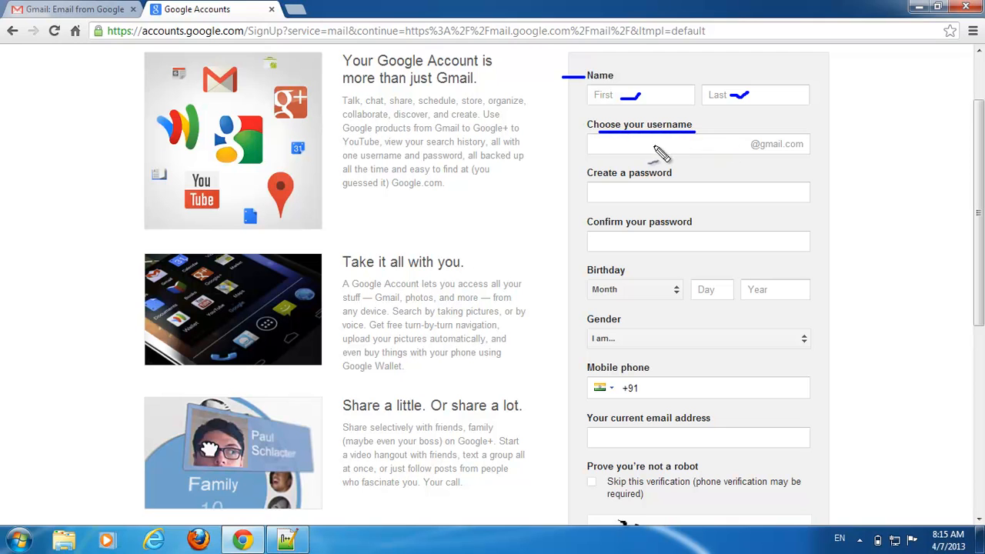
pyautogui.moveTo(629, 146)
pyautogui.mouseDown()
pyautogui.moveTo(679, 146)
pyautogui.moveTo(663, 154)
pyautogui.mouseUp()
pyautogui.moveTo(604, 193)
pyautogui.mouseDown()
pyautogui.moveTo(674, 192)
pyautogui.moveTo(660, 201)
pyautogui.mouseUp()
pyautogui.moveTo(597, 243)
pyautogui.mouseDown()
pyautogui.moveTo(663, 244)
pyautogui.moveTo(656, 262)
pyautogui.mouseUp()
pyautogui.moveTo(682, 187)
pyautogui.mouseDown()
pyautogui.moveTo(715, 217)
pyautogui.moveTo(695, 244)
pyautogui.moveTo(712, 239)
pyautogui.mouseUp()
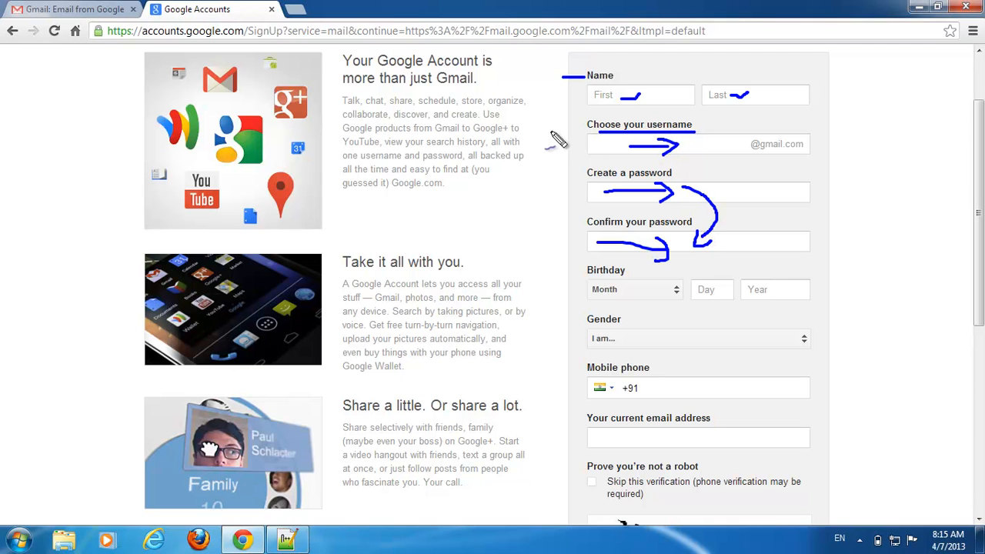
pyautogui.moveTo(544, 142); pyautogui.dragTo(630, 146)
pyautogui.moveTo(577, 179)
pyautogui.mouseDown()
pyautogui.moveTo(581, 241)
pyautogui.moveTo(591, 243)
pyautogui.mouseUp()
pyautogui.moveTo(531, 217); pyautogui.dragTo(566, 218)
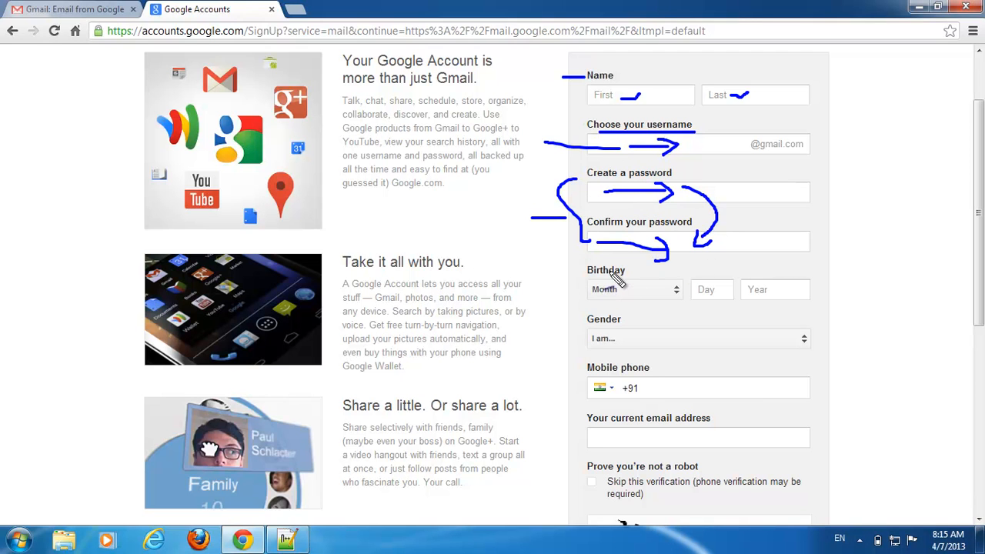
pyautogui.moveTo(585, 277); pyautogui.dragTo(633, 277)
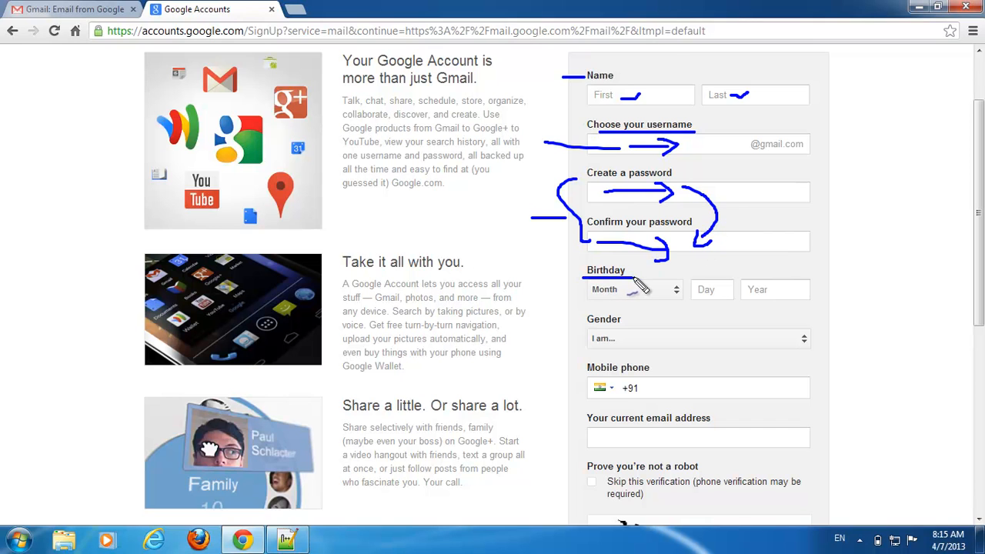
pyautogui.moveTo(595, 304)
pyautogui.mouseDown()
pyautogui.moveTo(728, 302)
pyautogui.moveTo(773, 315)
pyautogui.mouseUp()
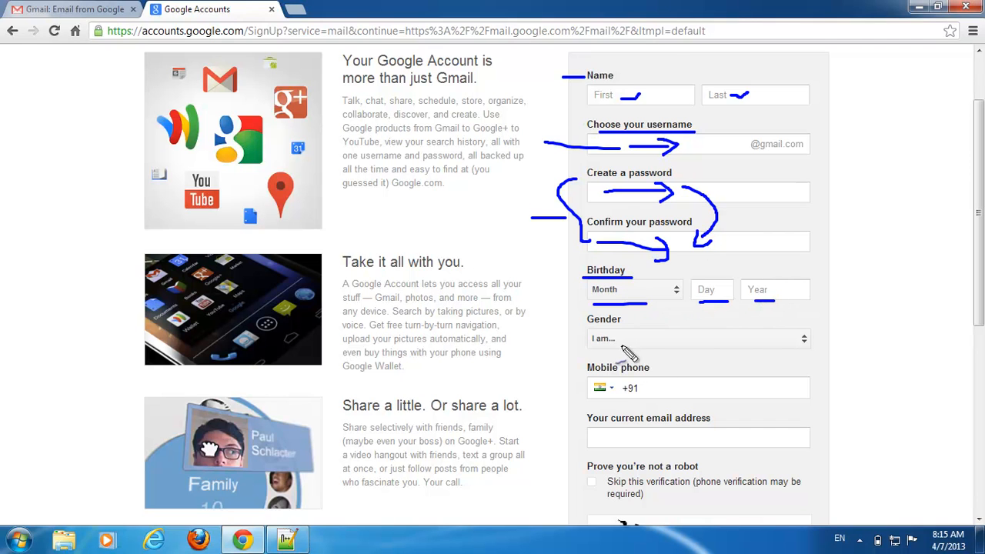
pyautogui.moveTo(572, 324); pyautogui.dragTo(621, 312)
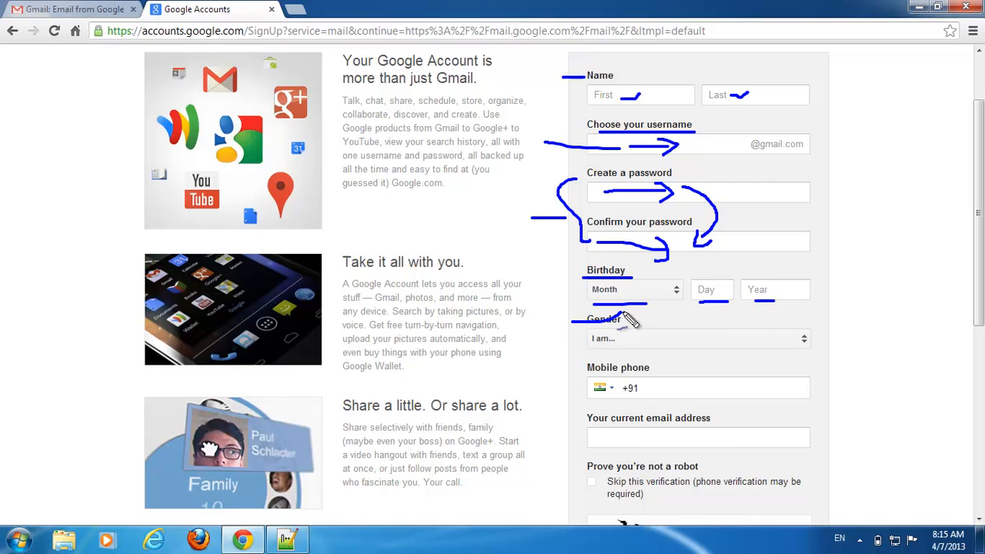
pyautogui.moveTo(569, 368)
pyautogui.mouseDown()
pyautogui.moveTo(590, 368)
pyautogui.moveTo(616, 341)
pyautogui.mouseUp()
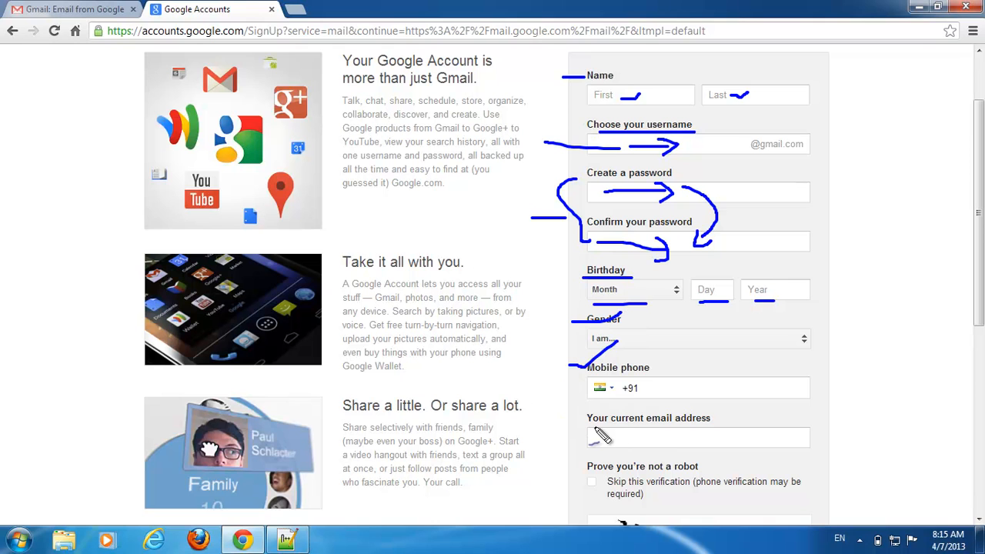
pyautogui.moveTo(559, 420)
pyautogui.mouseDown()
pyautogui.moveTo(583, 419)
pyautogui.moveTo(574, 430)
pyautogui.mouseUp()
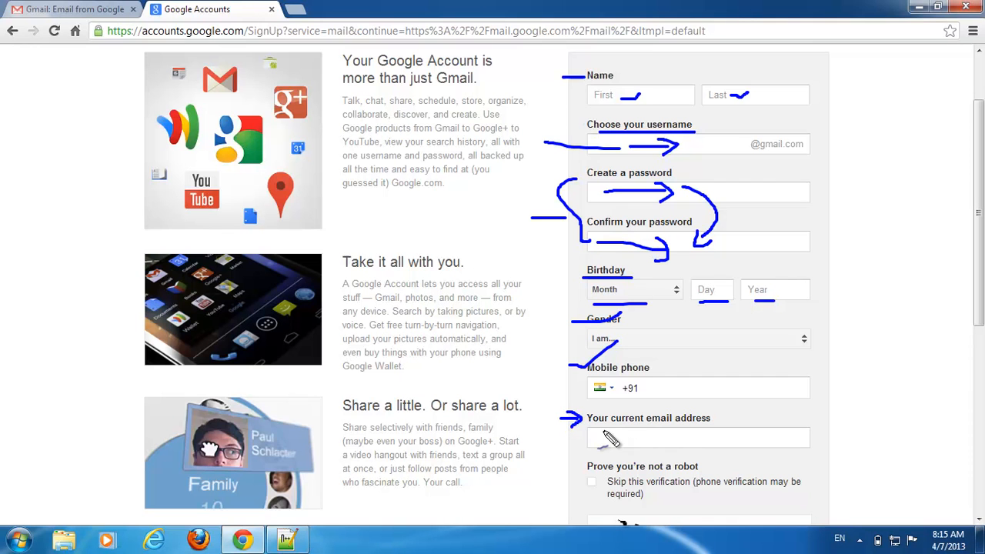
pyautogui.moveTo(600, 436); pyautogui.dragTo(659, 443)
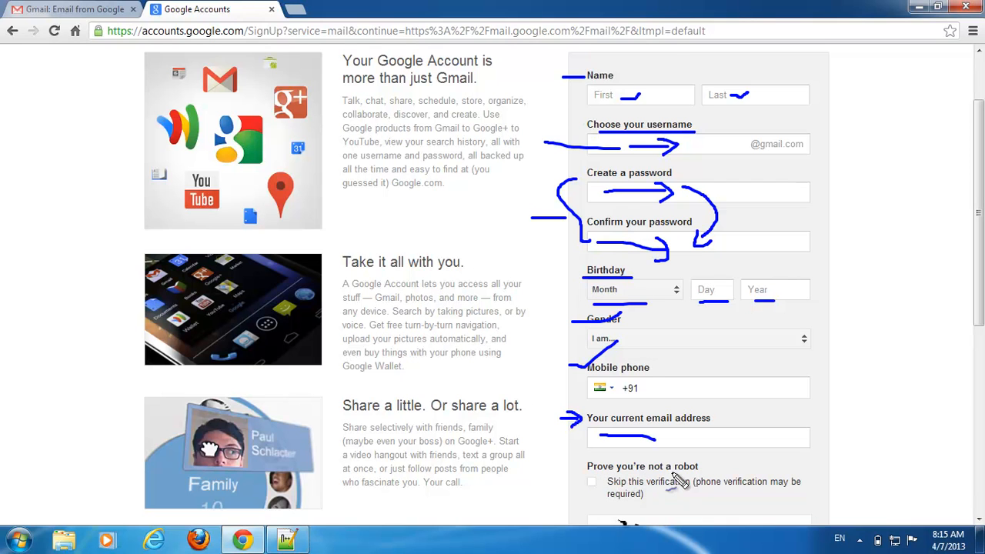
pyautogui.moveTo(687, 471)
pyautogui.mouseDown()
pyautogui.moveTo(718, 471)
pyautogui.moveTo(659, 537)
pyautogui.moveTo(659, 519)
pyautogui.mouseUp()
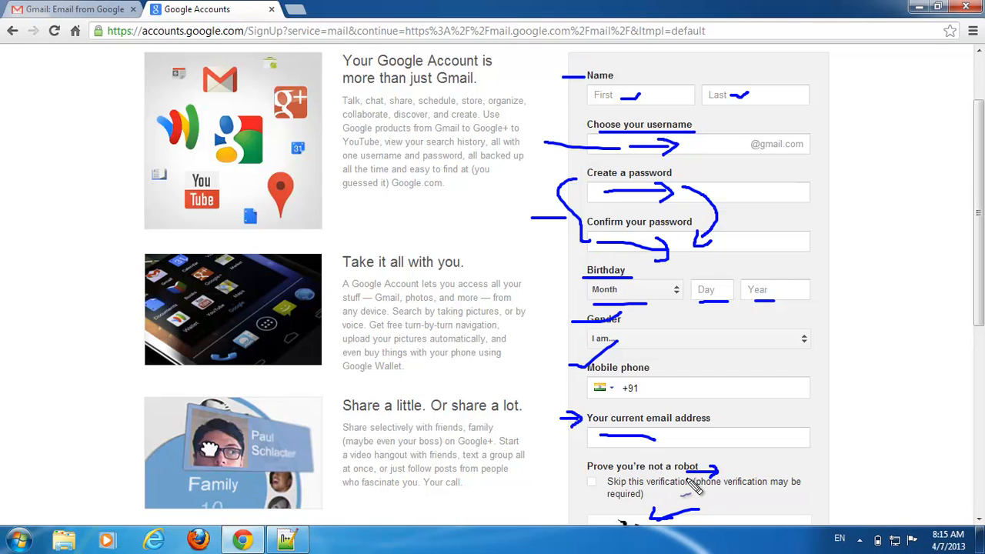
pyautogui.press('Escape')
pyautogui.click(735, 395)
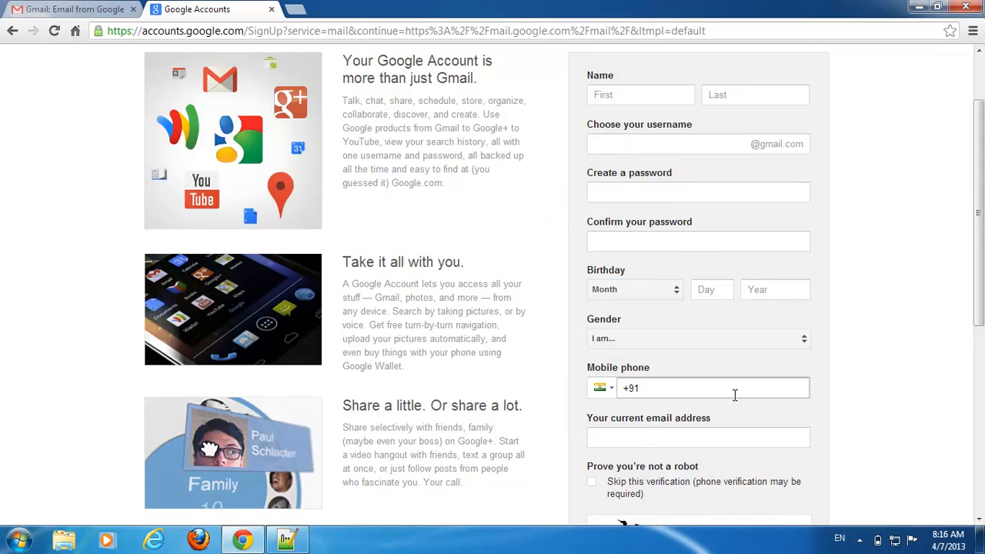
pyautogui.moveTo(980, 226); pyautogui.dragTo(981, 382)
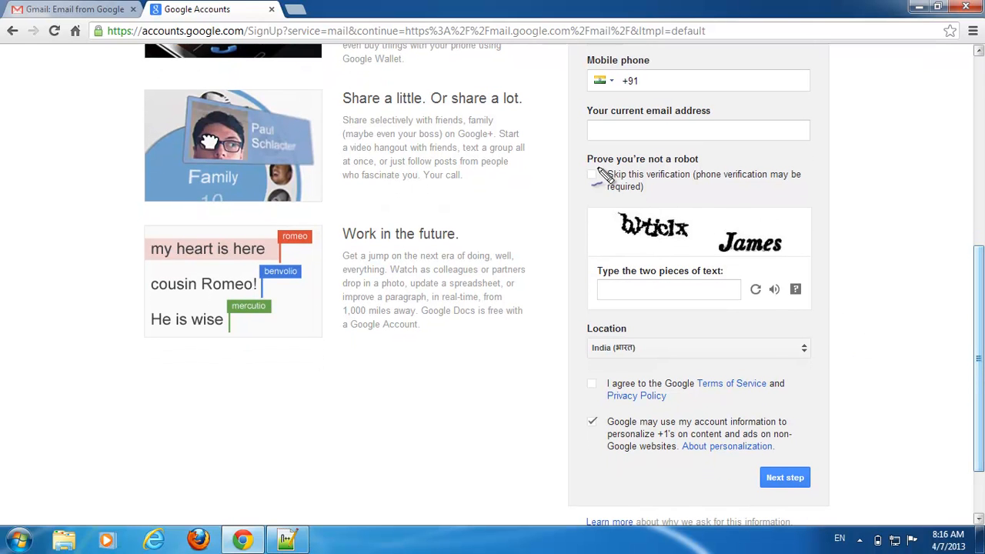
pyautogui.moveTo(695, 164); pyautogui.dragTo(714, 164)
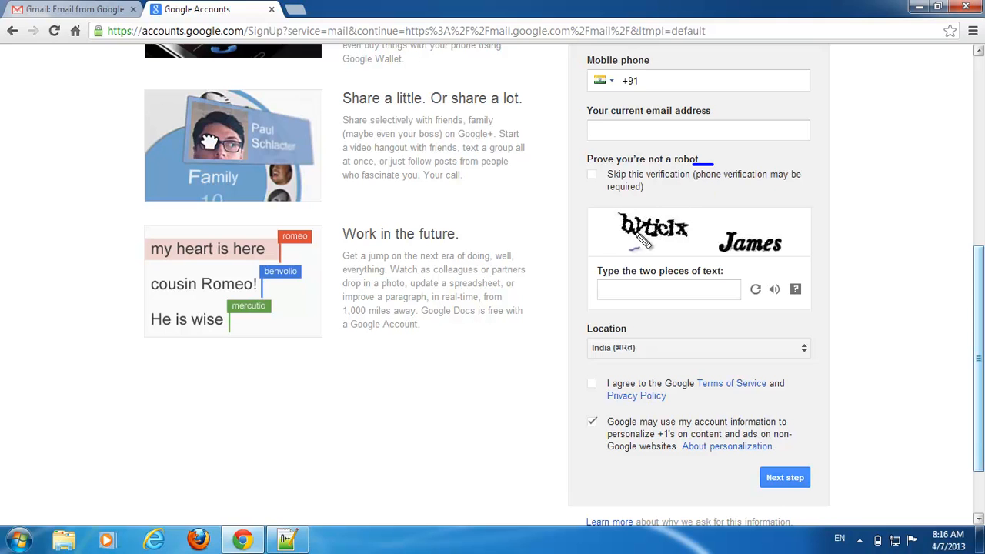
pyautogui.moveTo(625, 242); pyautogui.dragTo(766, 257)
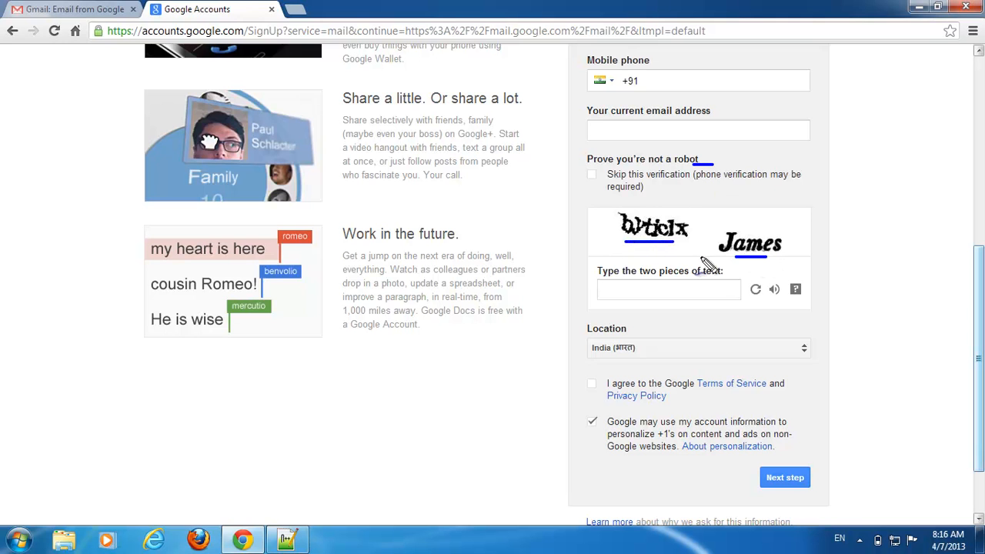
pyautogui.moveTo(602, 292); pyautogui.dragTo(678, 293)
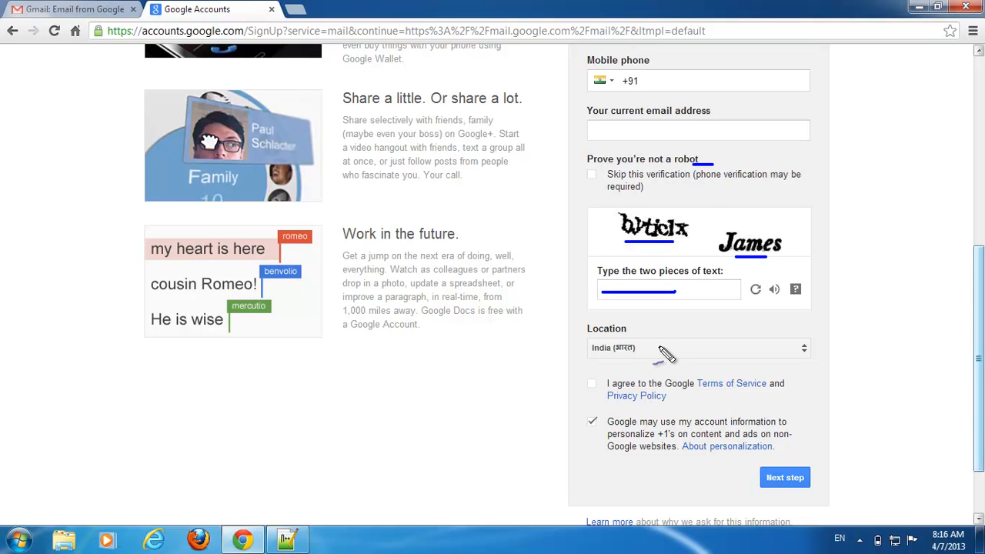
pyautogui.moveTo(547, 329)
pyautogui.mouseDown()
pyautogui.moveTo(583, 329)
pyautogui.moveTo(646, 356)
pyautogui.mouseUp()
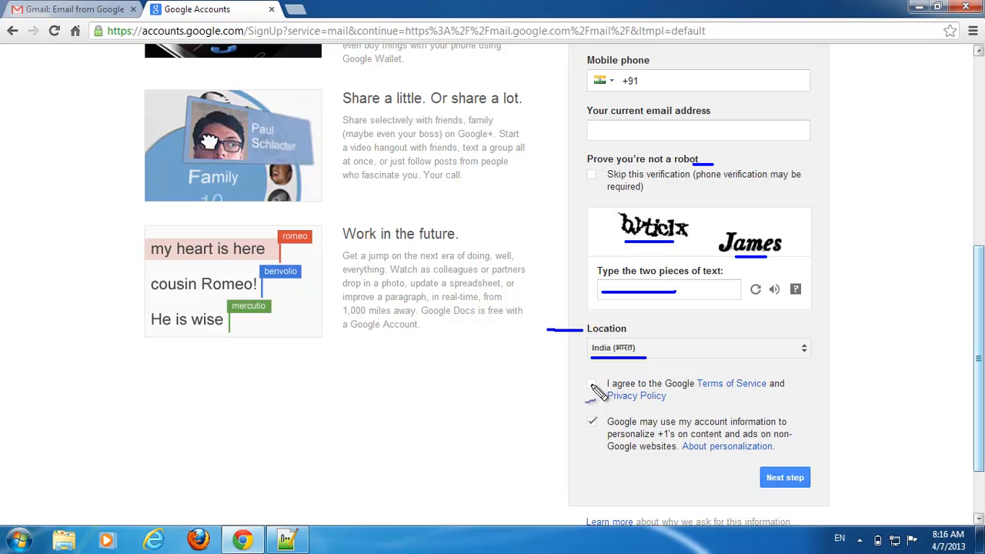
pyautogui.moveTo(588, 380)
pyautogui.mouseDown()
pyautogui.moveTo(595, 387)
pyautogui.moveTo(600, 367)
pyautogui.mouseUp()
pyautogui.moveTo(633, 408); pyautogui.dragTo(664, 407)
pyautogui.press('Escape')
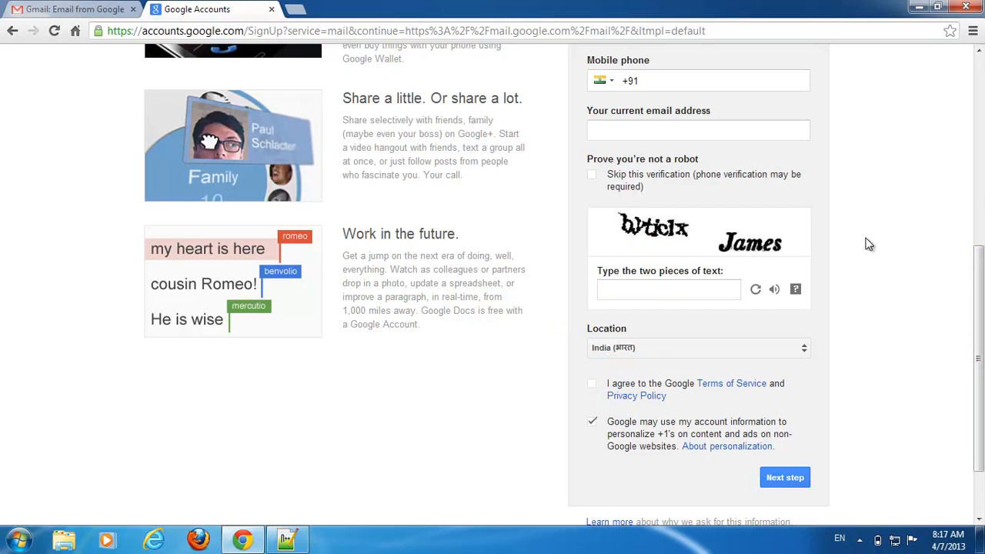
# - Enter the first name, retyping it, and the last name on the sign-up form
pyautogui.scroll(3, 858, 246)
pyautogui.scroll(3, 858, 247)
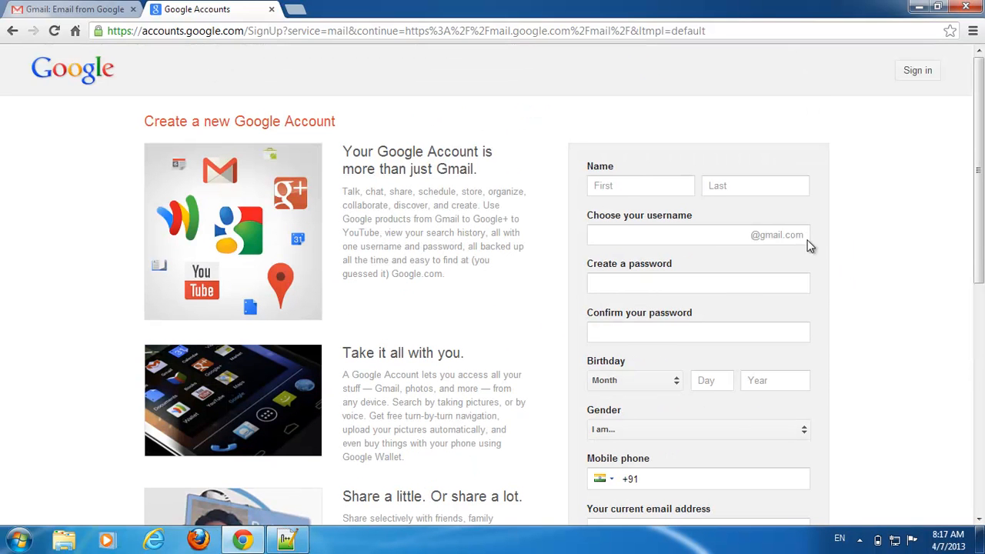
pyautogui.click(631, 186)
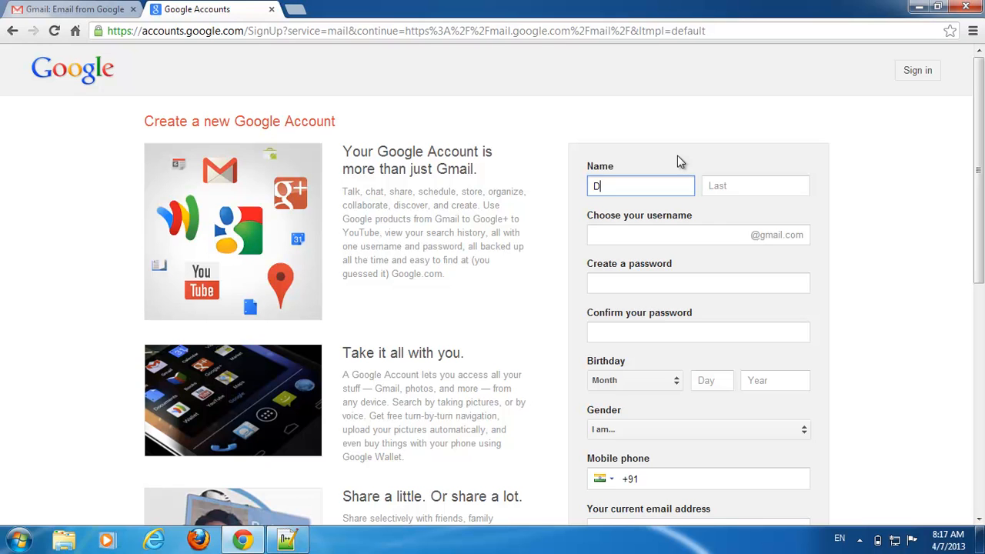
pyautogui.moveTo(640, 185); pyautogui.dragTo(573, 185)
pyautogui.click(735, 187)
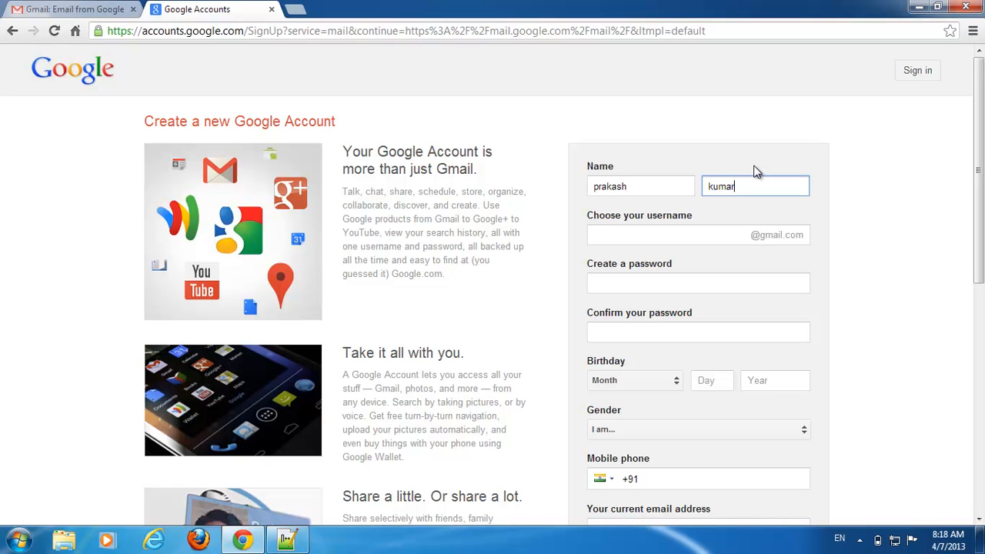
pyautogui.click(623, 237)
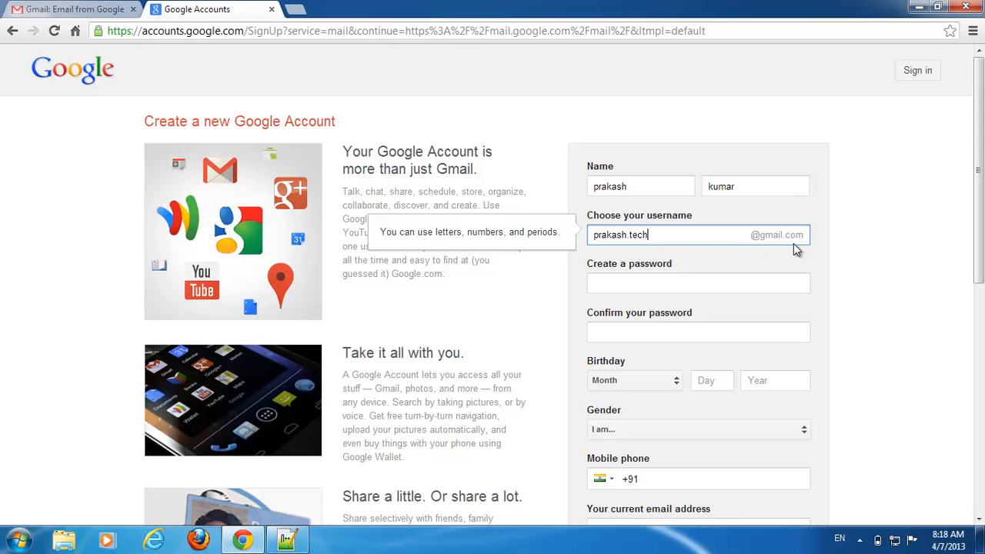
# - Extend the taken username by appending 'teach' after the 'already taken' error appears
pyautogui.click(638, 282)
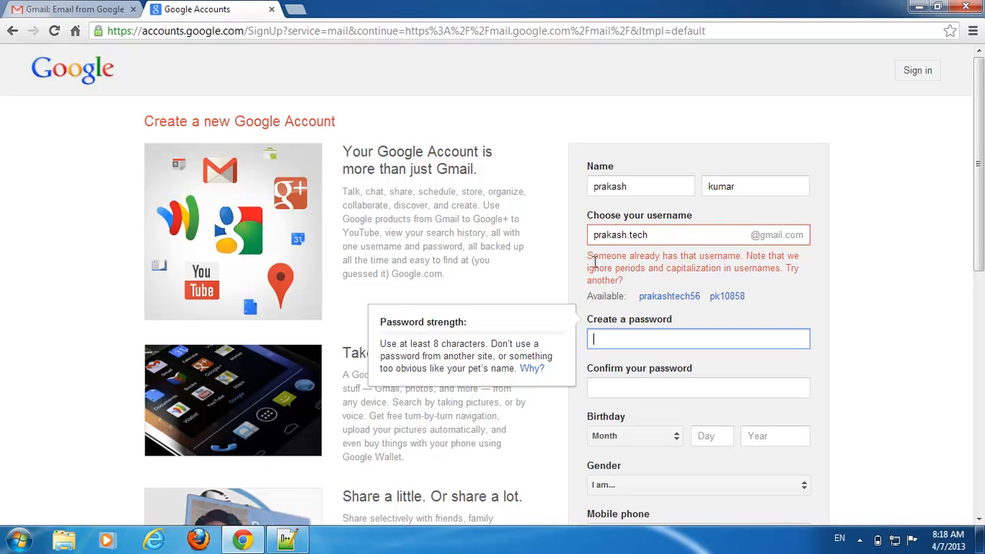
pyautogui.click(671, 234)
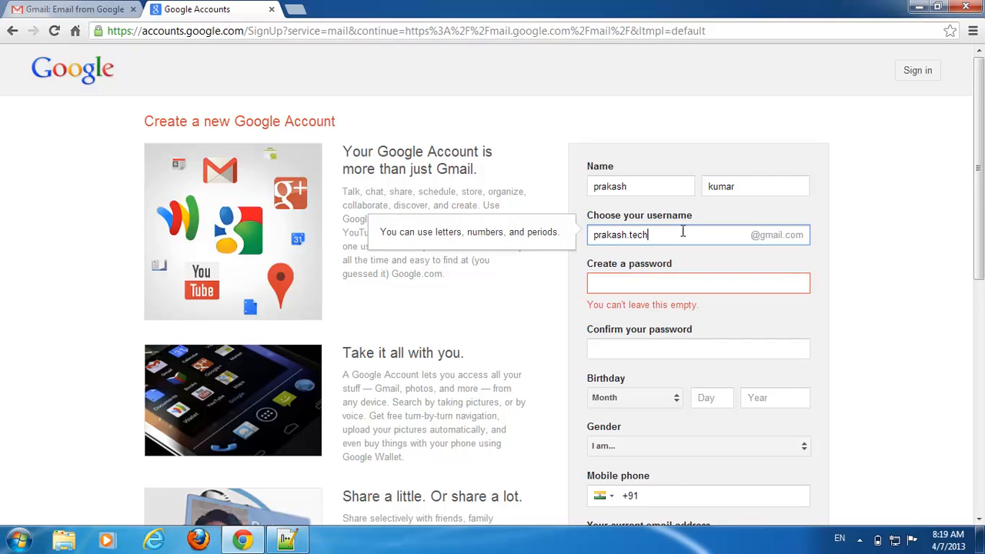
pyautogui.write('teach')
# - Review the chosen username and the at-least-8-characters password advice
pyautogui.click(621, 281)
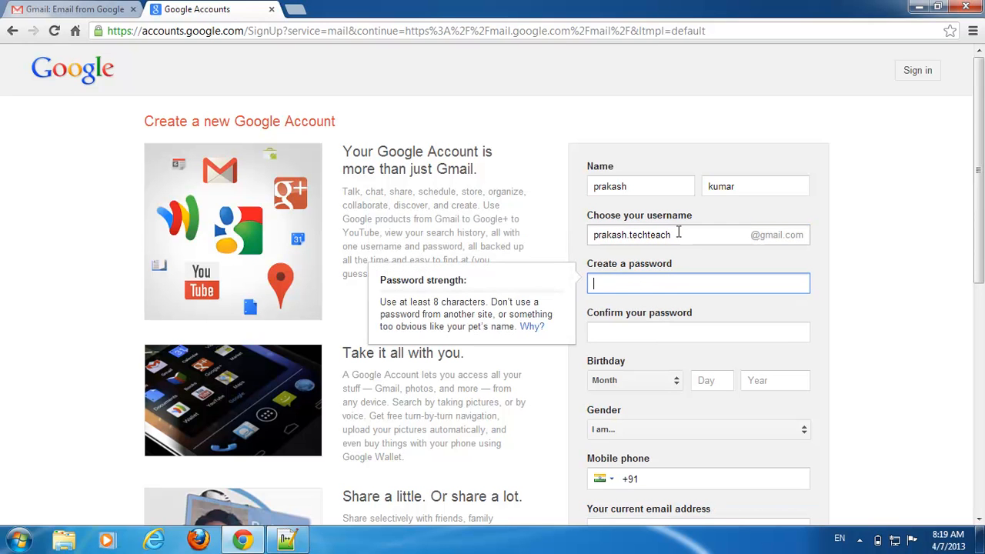
pyautogui.moveTo(678, 236); pyautogui.dragTo(591, 235)
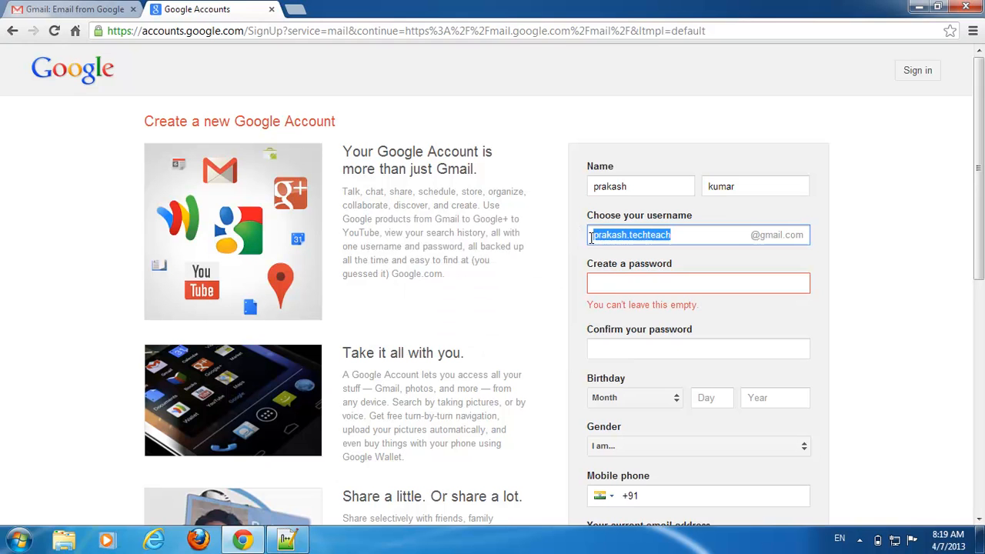
pyautogui.click(614, 283)
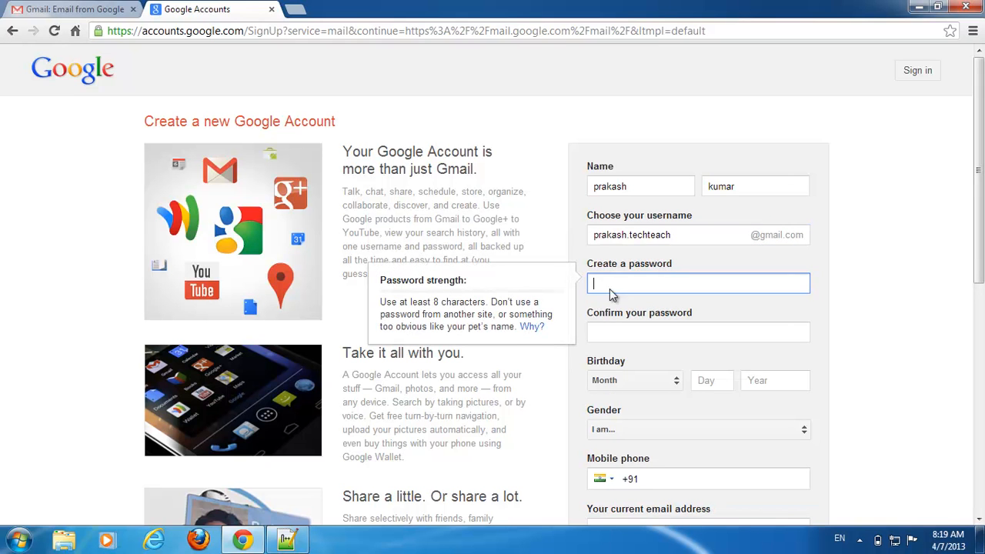
pyautogui.click(481, 302)
pyautogui.moveTo(482, 302); pyautogui.dragTo(423, 302)
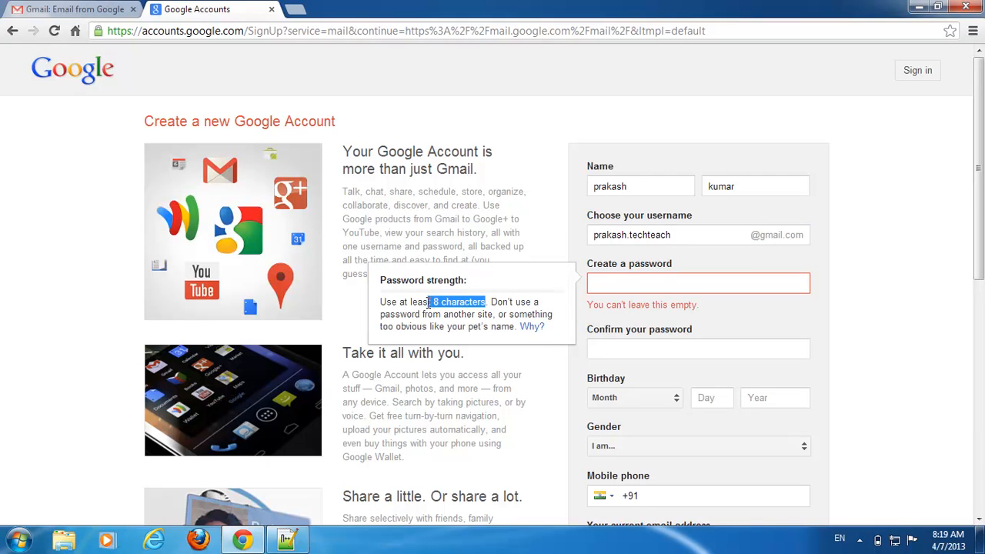
pyautogui.click(600, 285)
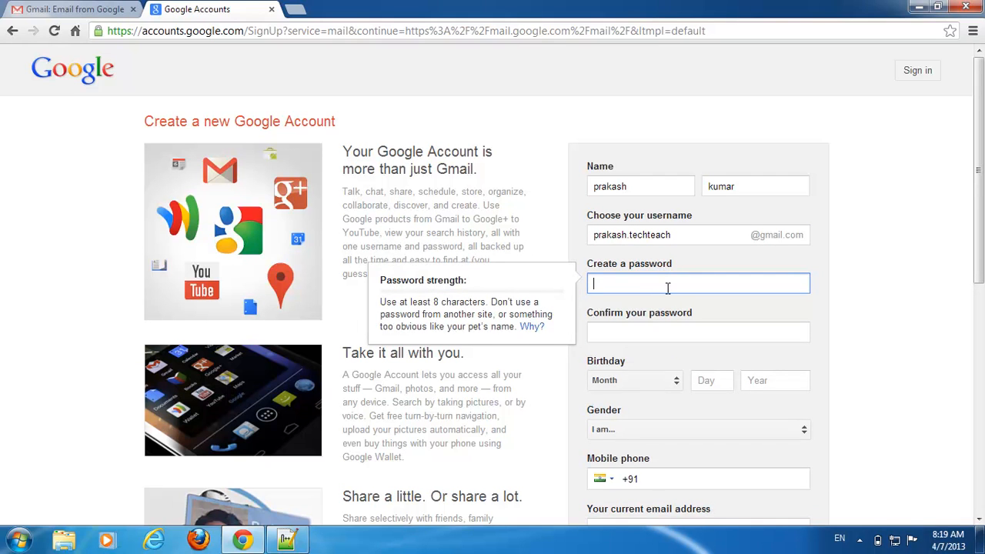
# - Enter a Strong-rated password in Create a password, clearing and retyping it once
pyautogui.write('********')
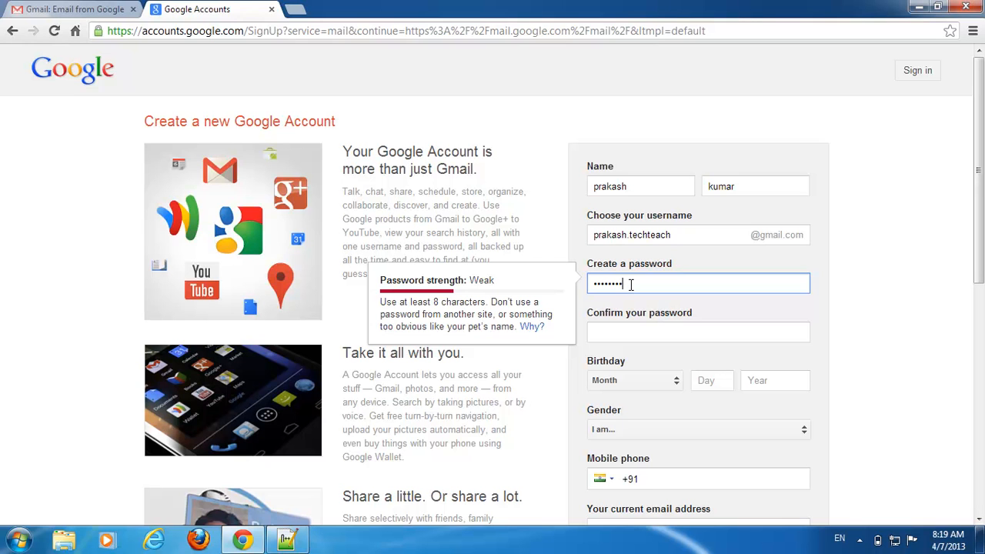
pyautogui.moveTo(622, 284); pyautogui.dragTo(574, 284)
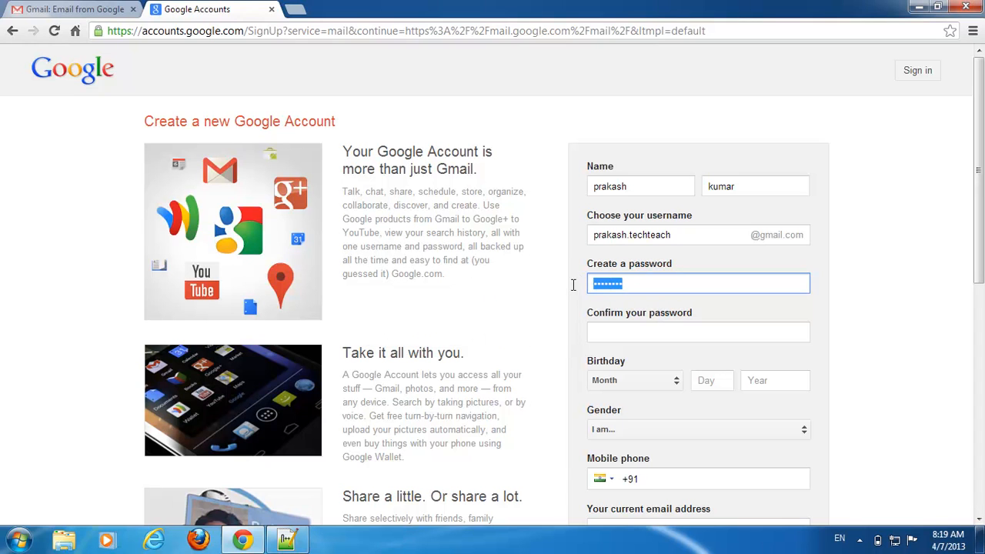
pyautogui.press('BackSpace')
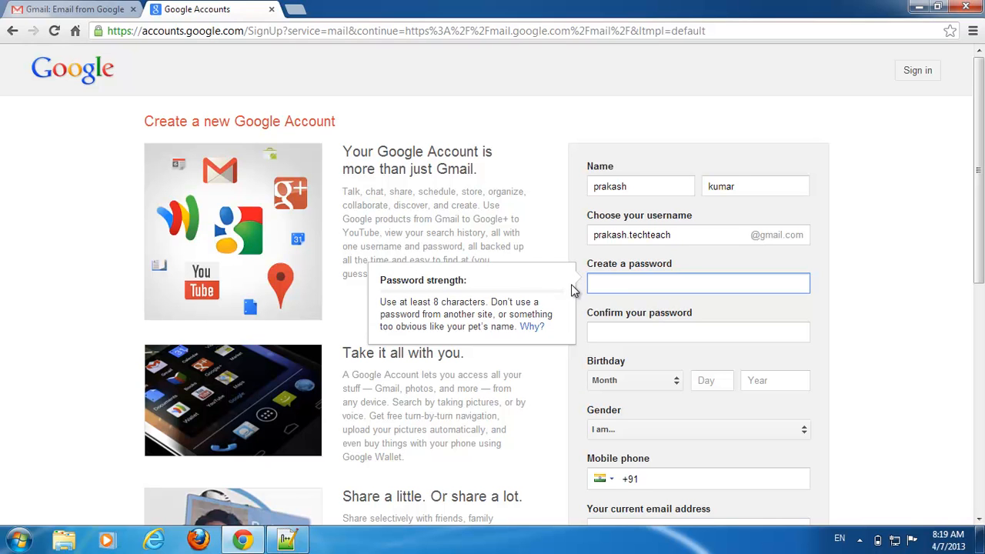
pyautogui.write('•••')
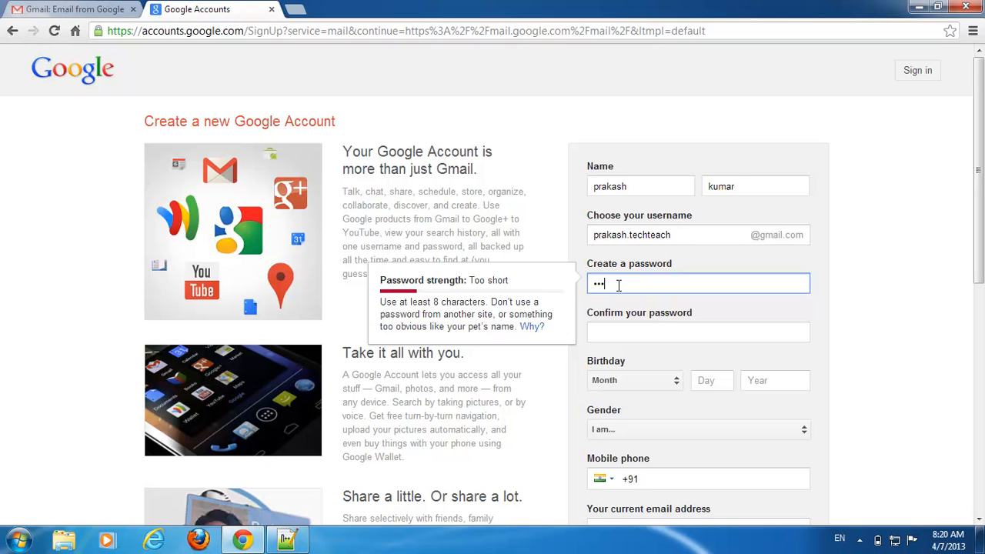
pyautogui.write('••••••')
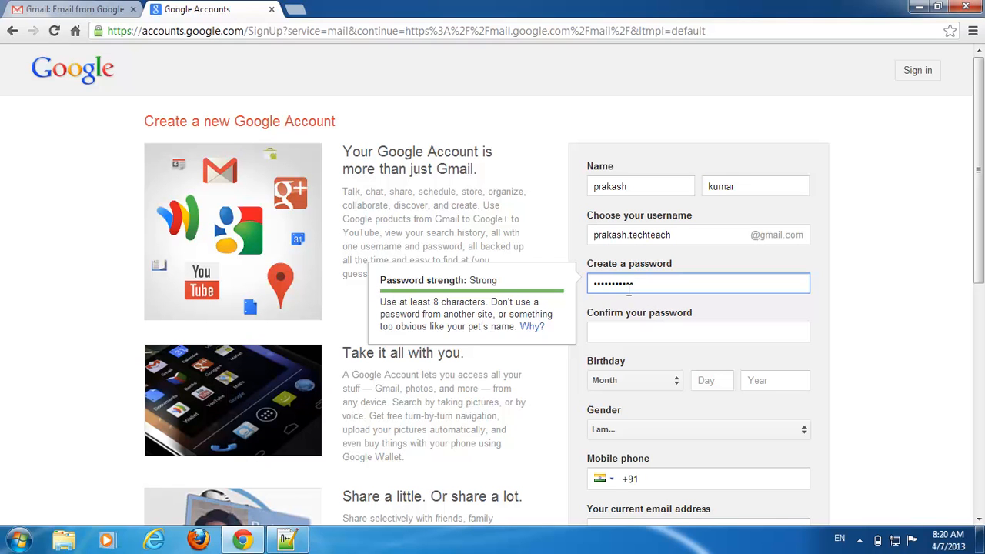
pyautogui.click(610, 333)
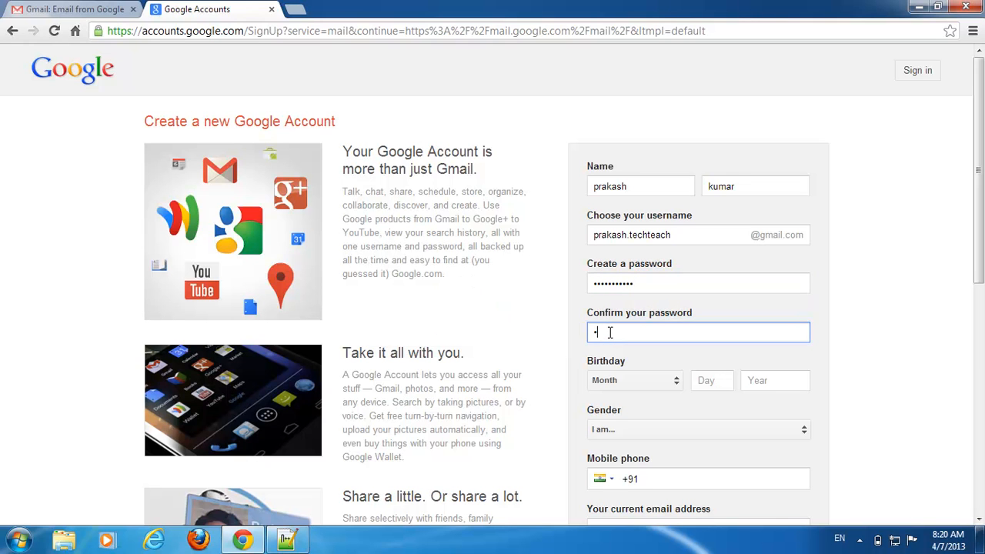
# - Retype the password to confirm it, set birthday January 1, 1980 and gender Male
pyautogui.click(678, 382)
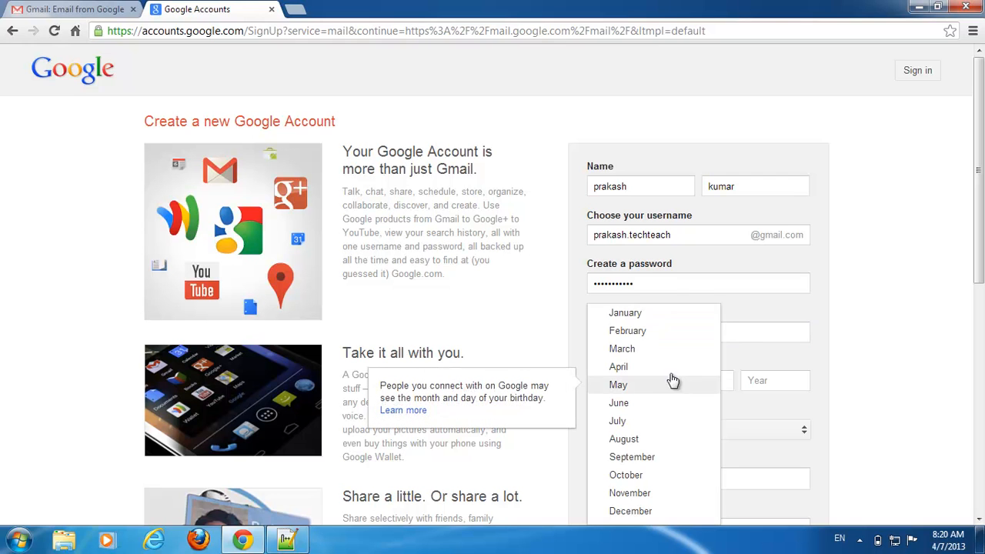
pyautogui.click(631, 313)
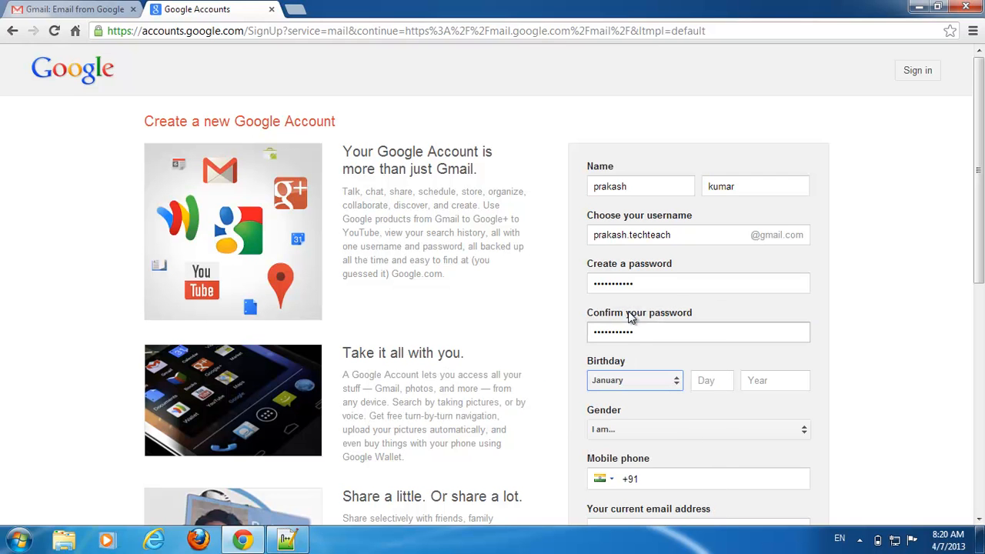
pyautogui.click(722, 380)
pyautogui.write('1')
pyautogui.click(775, 381)
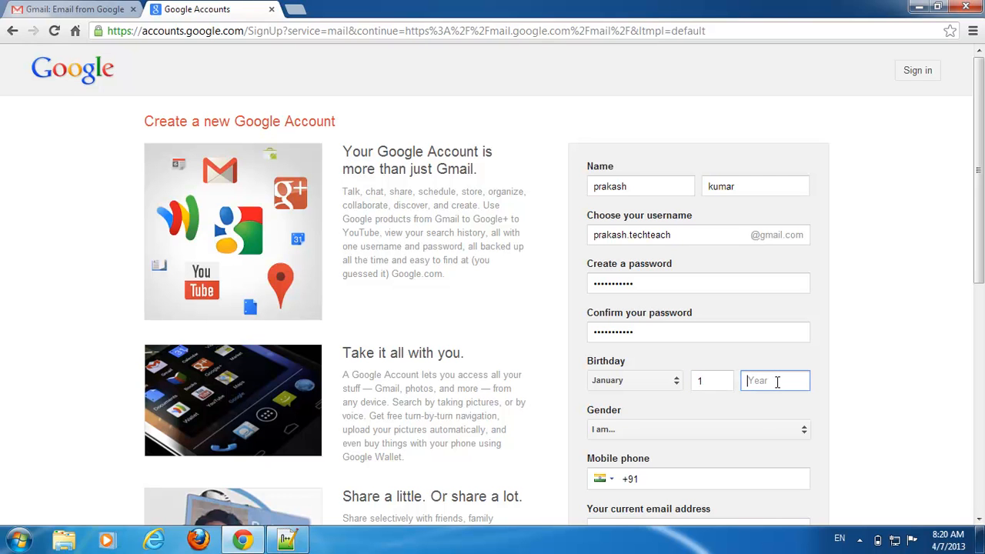
pyautogui.write('1980')
pyautogui.click(804, 437)
pyautogui.click(619, 447)
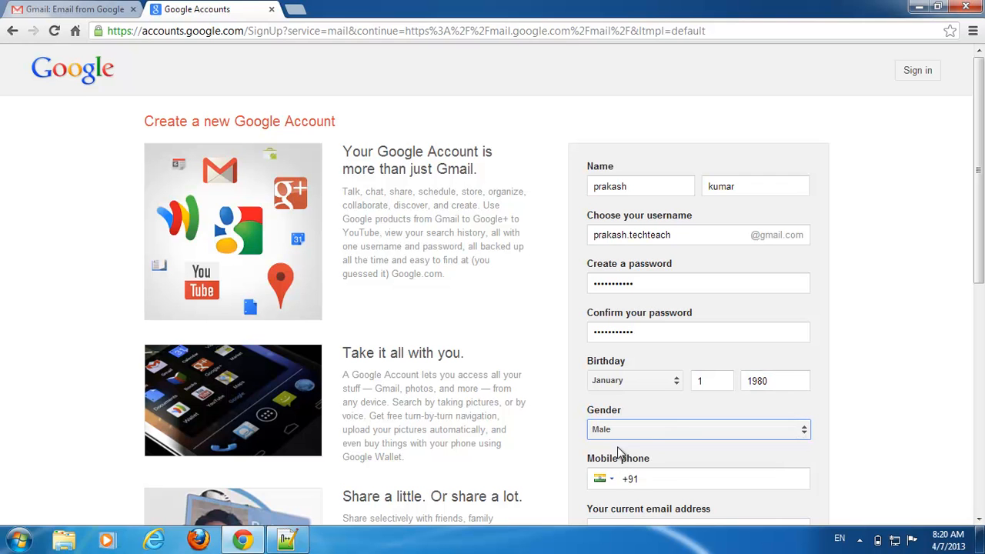
pyautogui.click(867, 439)
# - Fill in the mobile phone number and an existing contact e-mail address
pyautogui.scroll(-3, 866, 415)
pyautogui.click(661, 263)
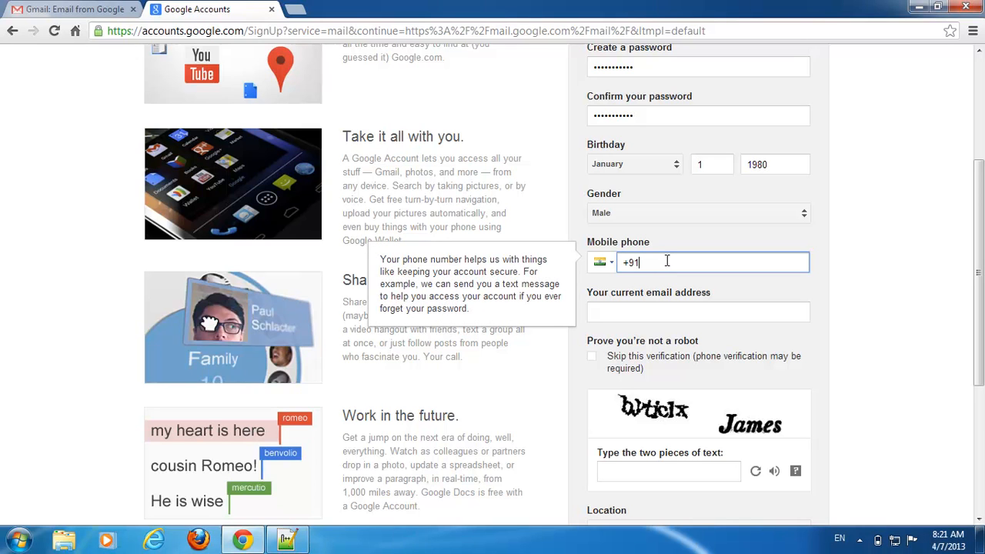
pyautogui.scroll(-2, 667, 293)
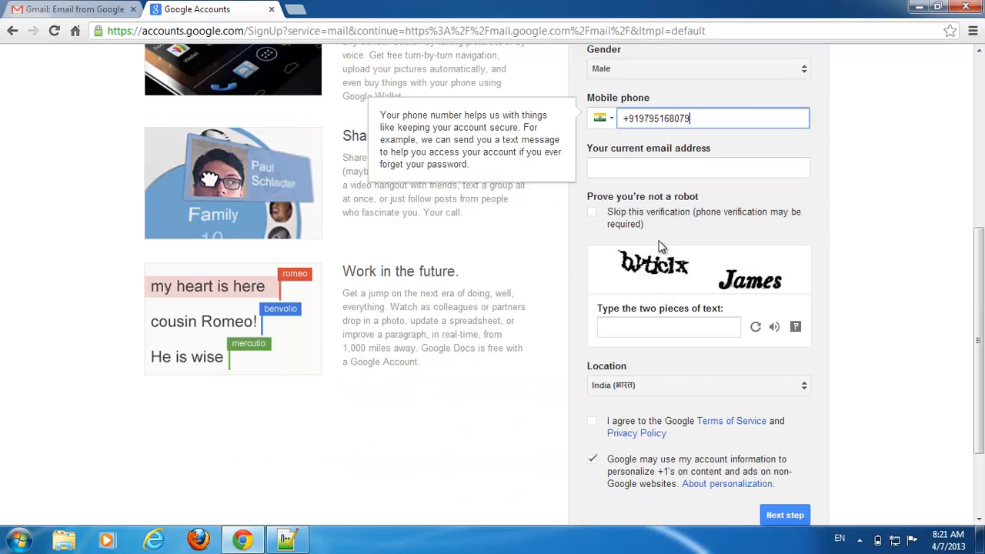
pyautogui.click(628, 169)
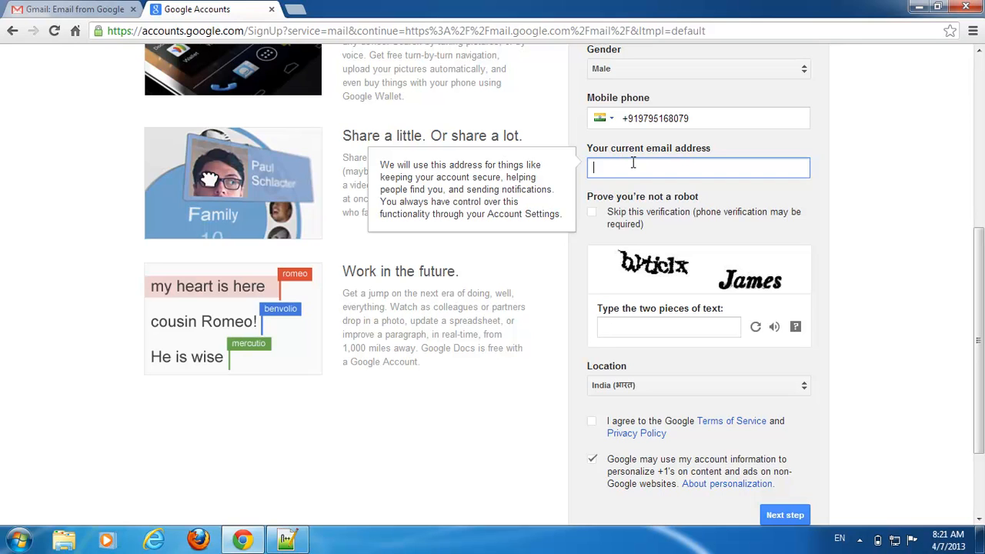
# - Type the two captcha words, agree to the Google Terms of Service, and submit with Next step
pyautogui.click(629, 328)
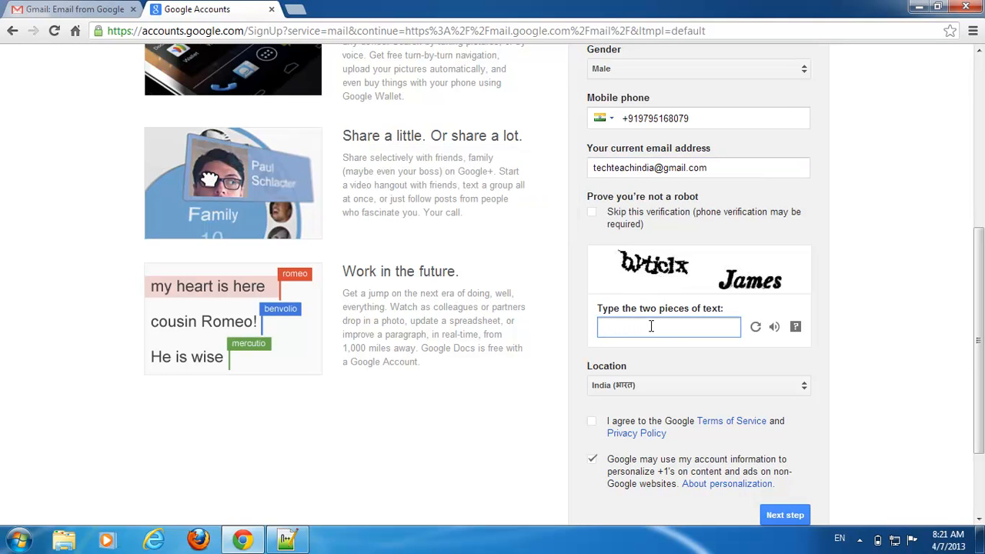
pyautogui.write('byticlx james')
pyautogui.scroll(-3, 687, 326)
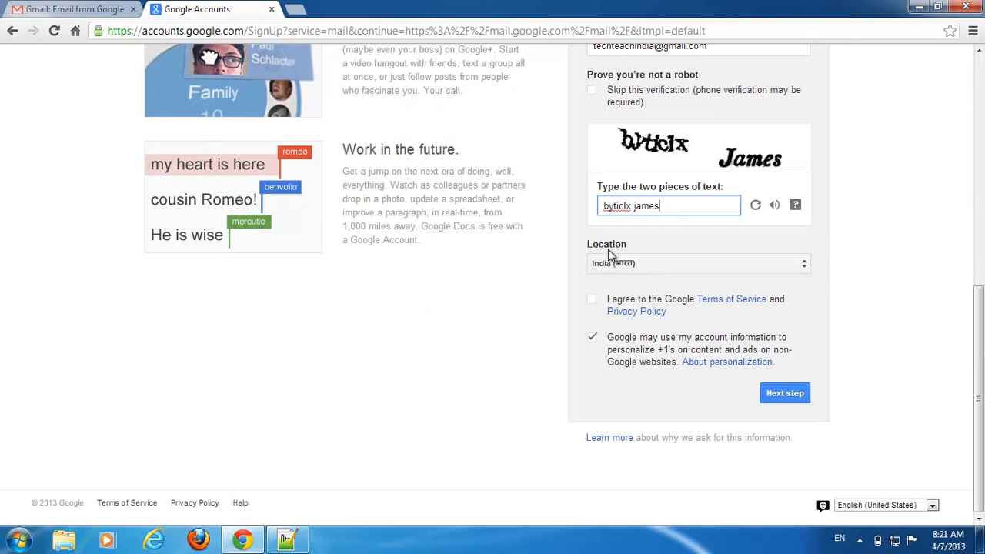
pyautogui.click(592, 302)
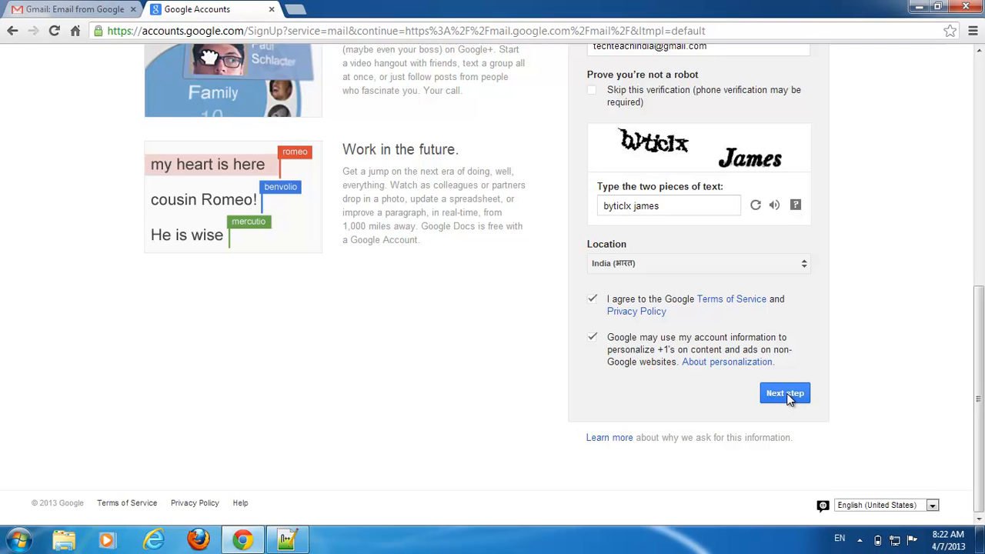
pyautogui.click(789, 397)
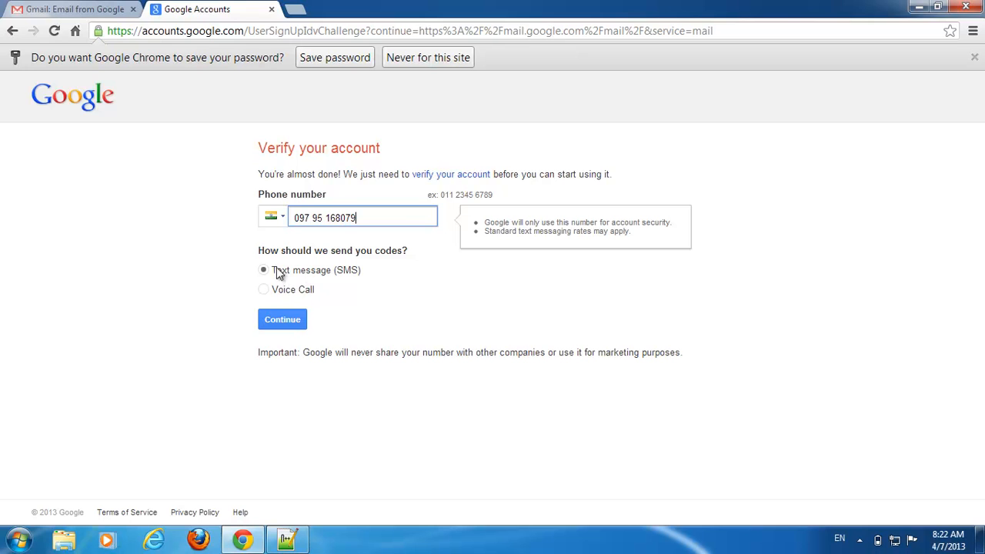
# - Request the code by Text message (SMS), then enter and submit the received verification code
pyautogui.moveTo(258, 251); pyautogui.dragTo(416, 250)
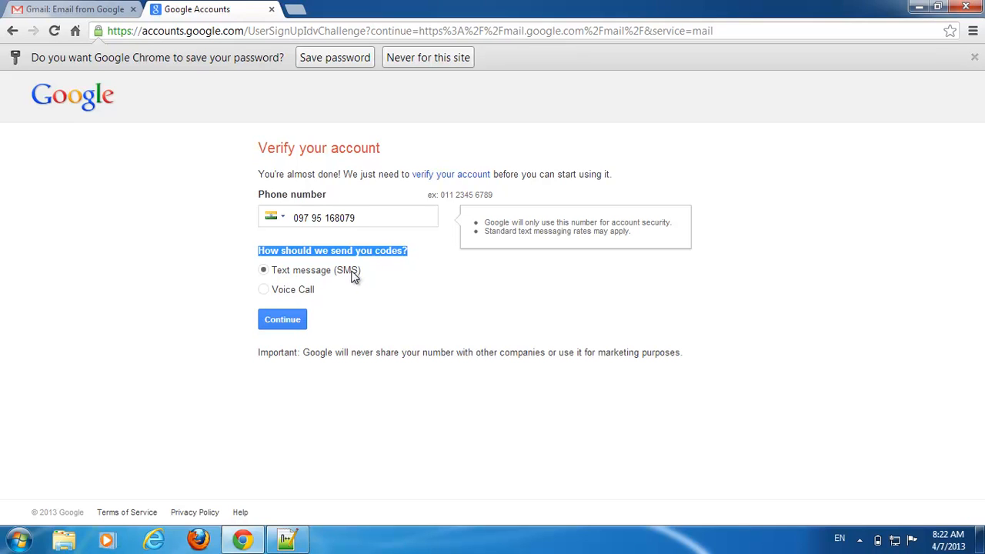
pyautogui.click(285, 320)
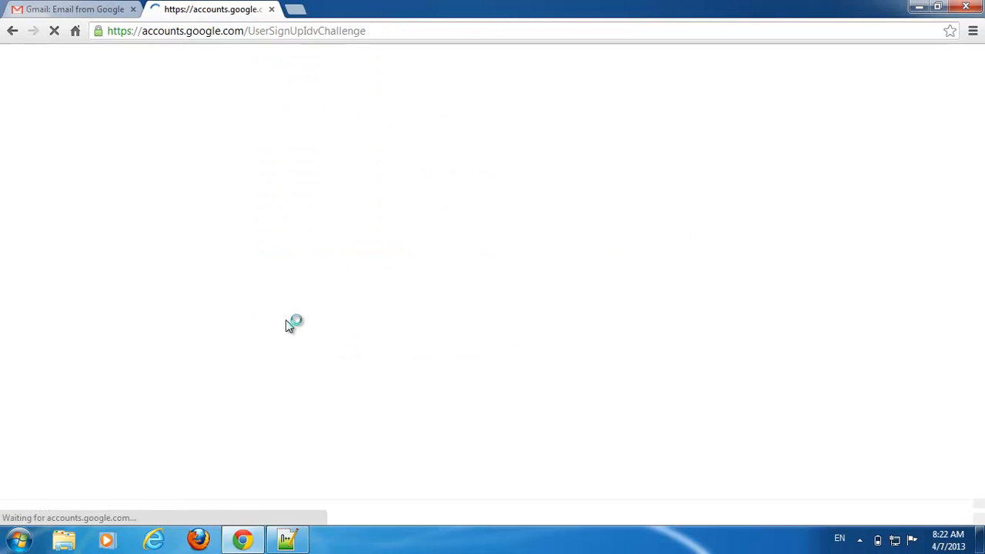
pyautogui.click(357, 185)
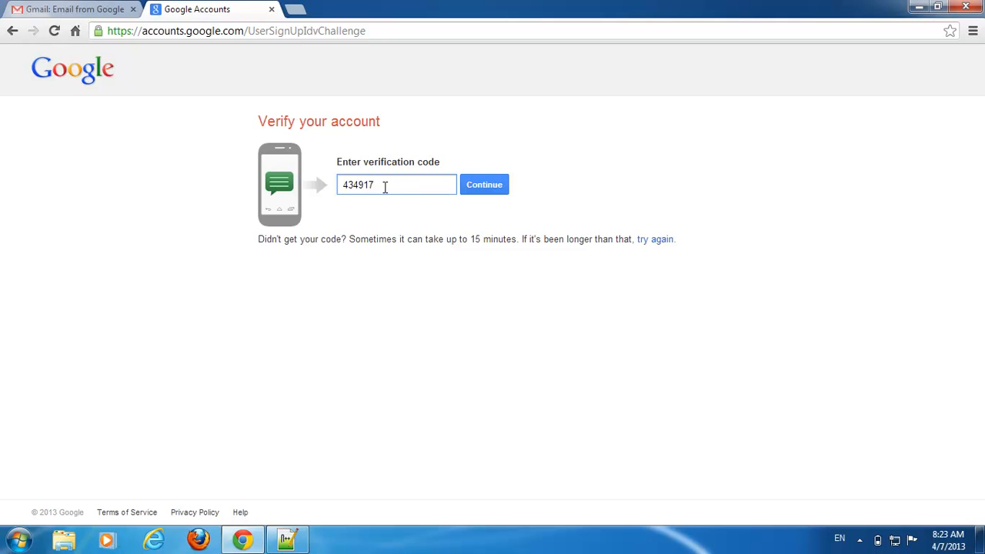
pyautogui.click(489, 189)
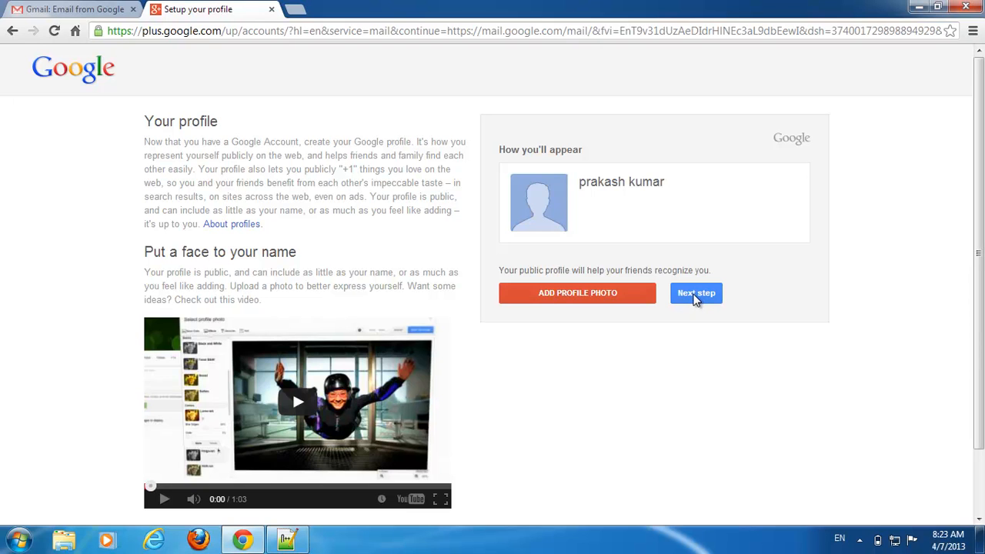
# - Skip the profile photo on the Your profile page with Next step
pyautogui.click(696, 298)
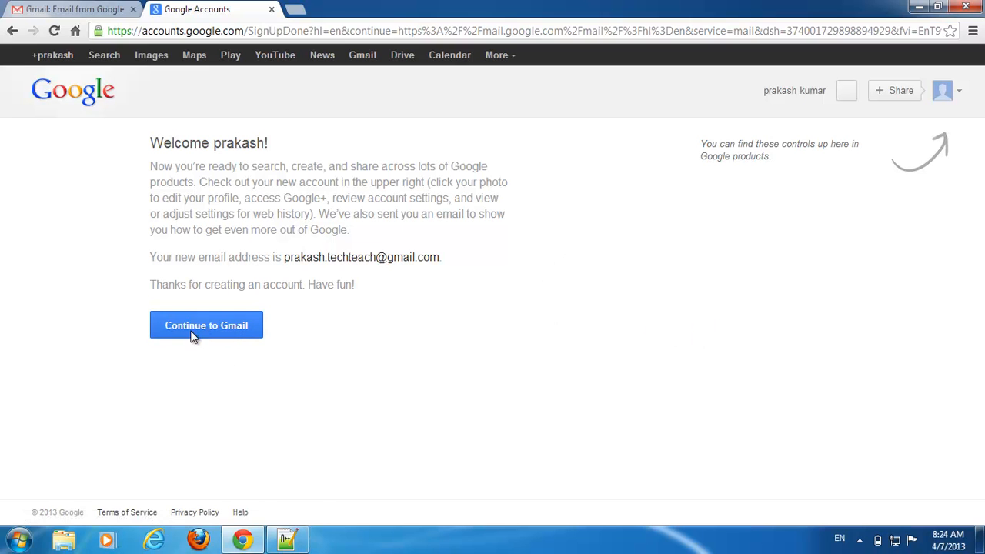
# - Highlight the new Gmail address on the Welcome page and continue to the Gmail inbox
pyautogui.click(215, 329)
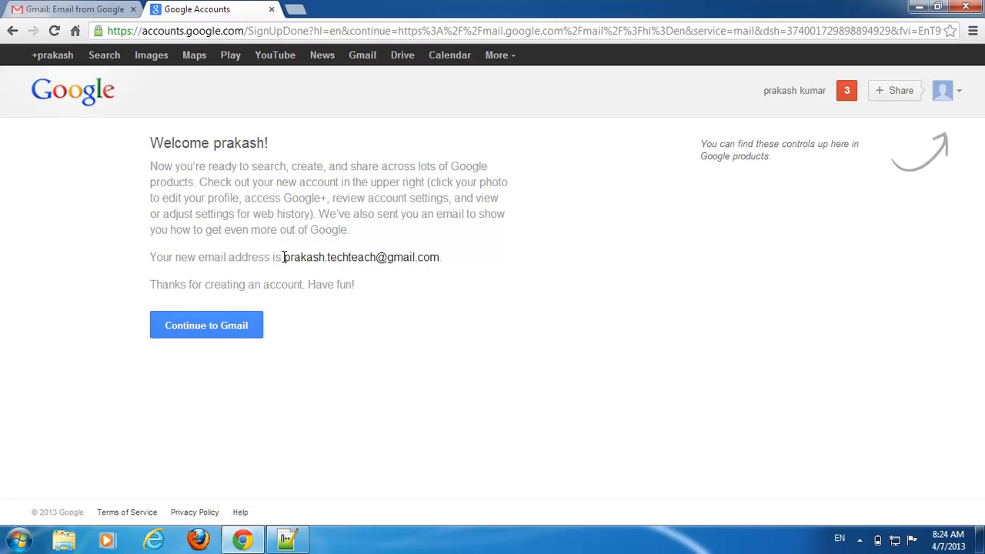
pyautogui.moveTo(285, 258); pyautogui.dragTo(453, 264)
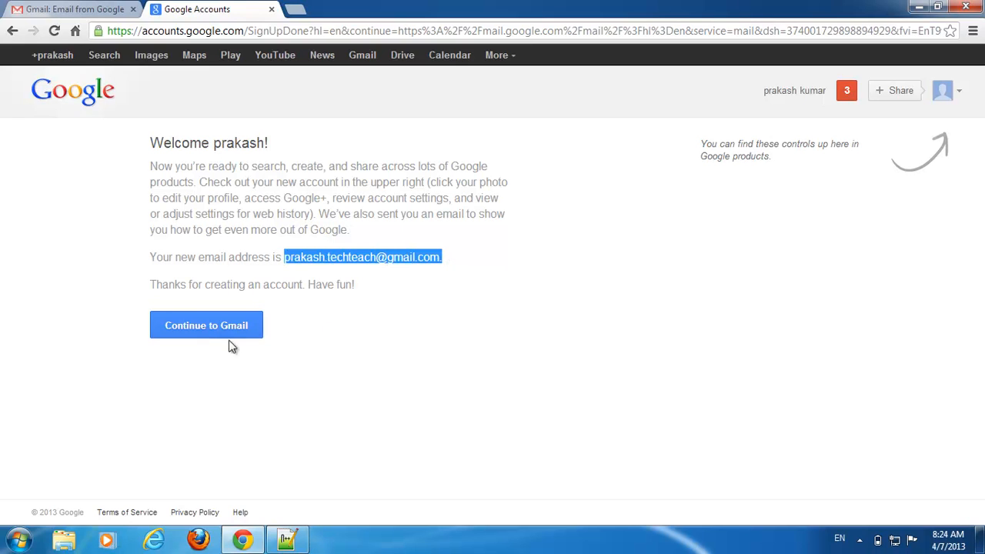
pyautogui.click(210, 325)
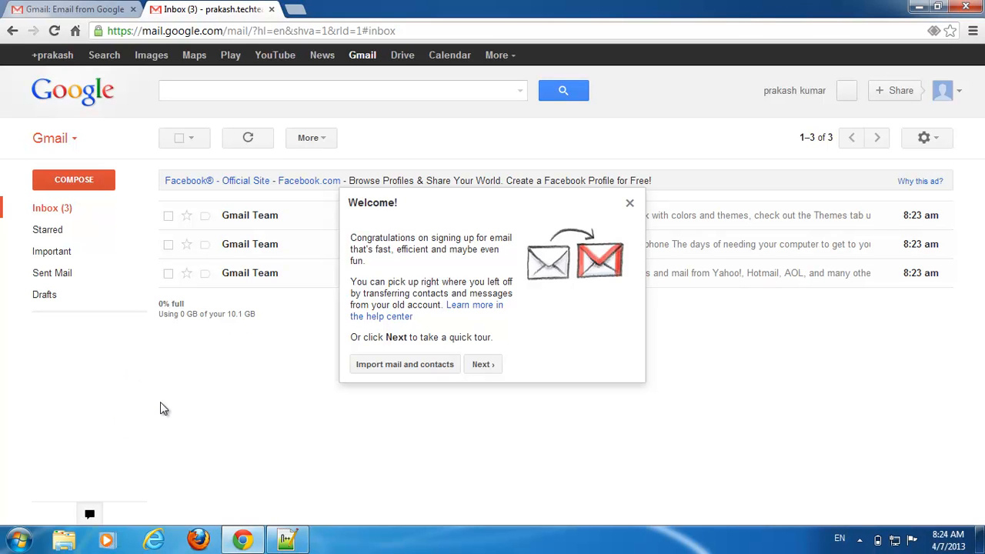
# - Close the Welcome dialog and the tour reminder note covering the Gmail inbox
pyautogui.doubleClick(631, 204)
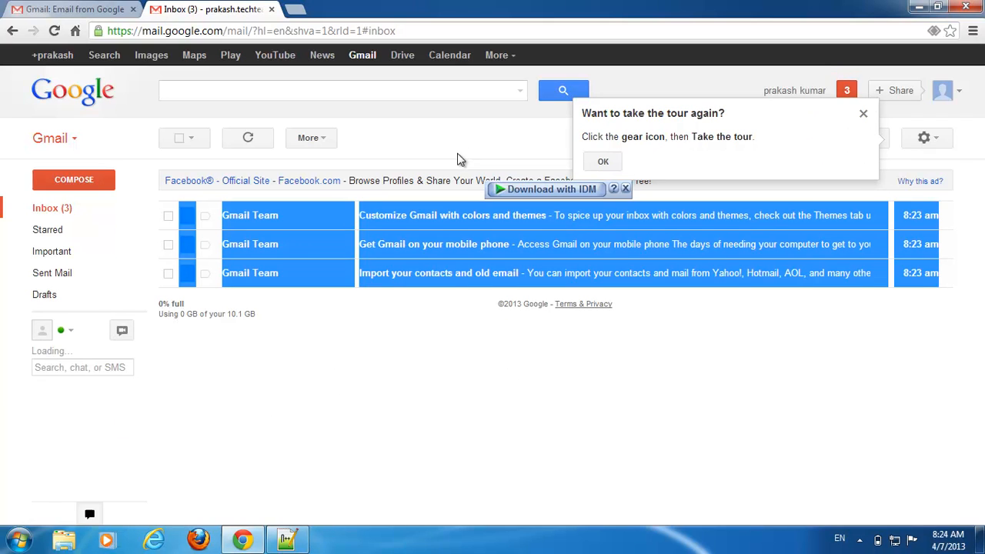
pyautogui.click(425, 113)
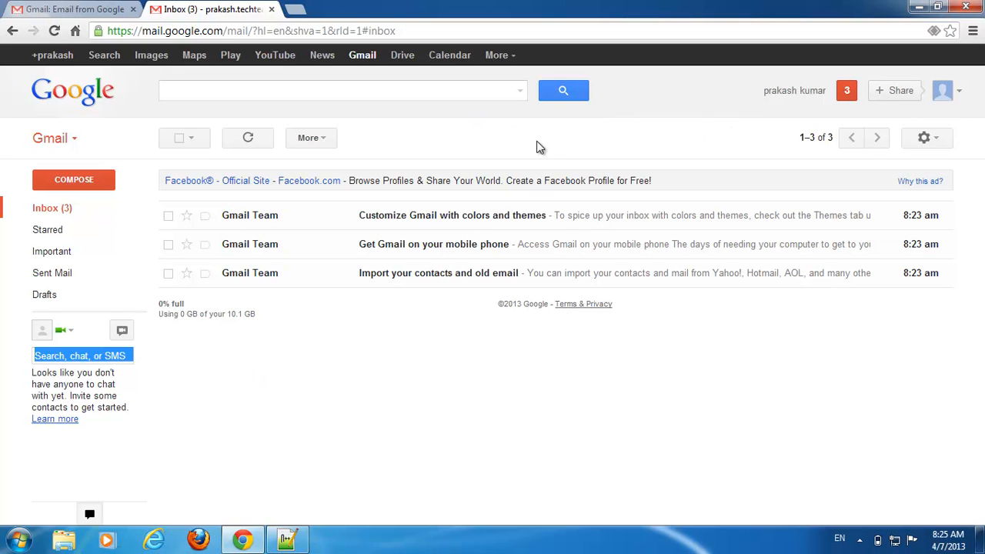
# - Sign out of the new Gmail account, close the extra Gmail tab, and exit Chrome
pyautogui.click(962, 95)
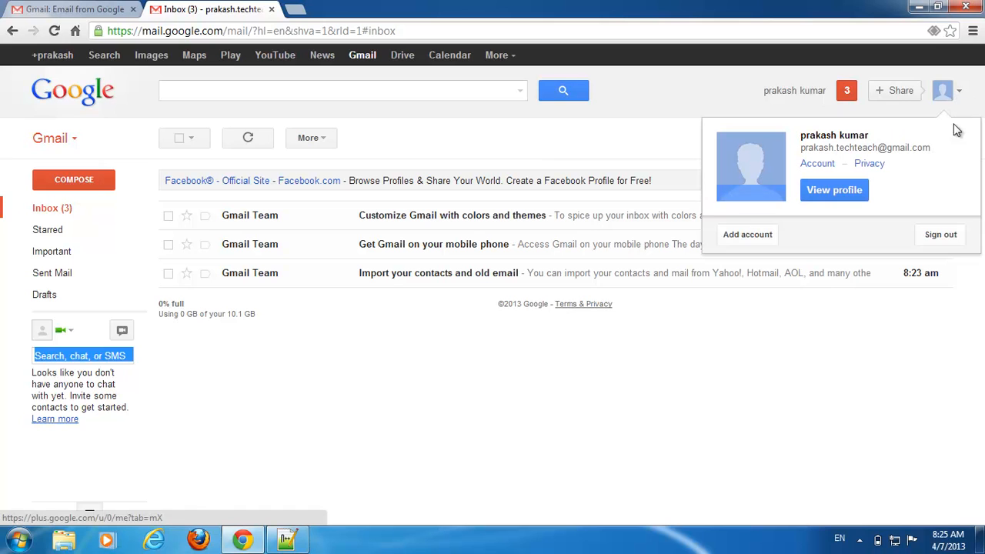
pyautogui.click(941, 235)
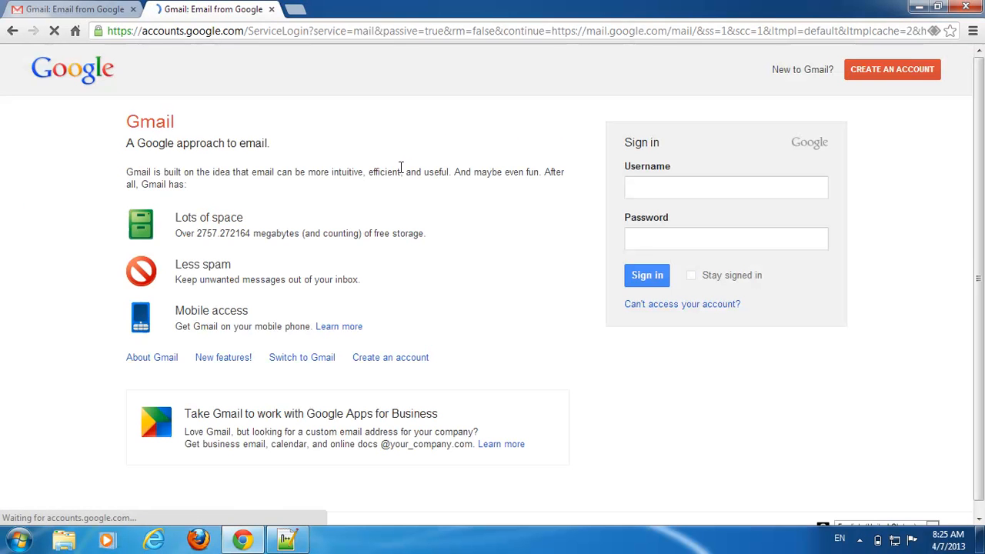
pyautogui.click(272, 11)
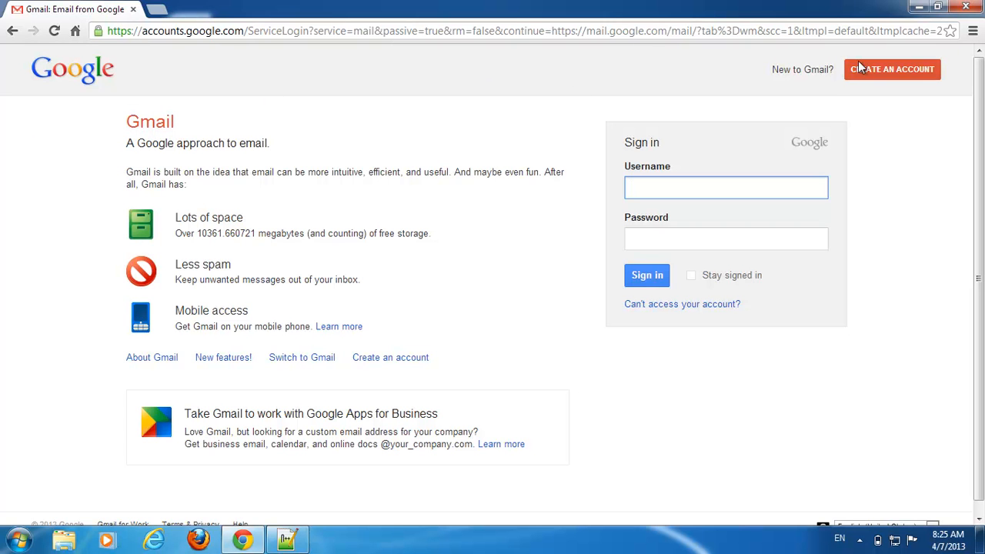
pyautogui.click(966, 7)
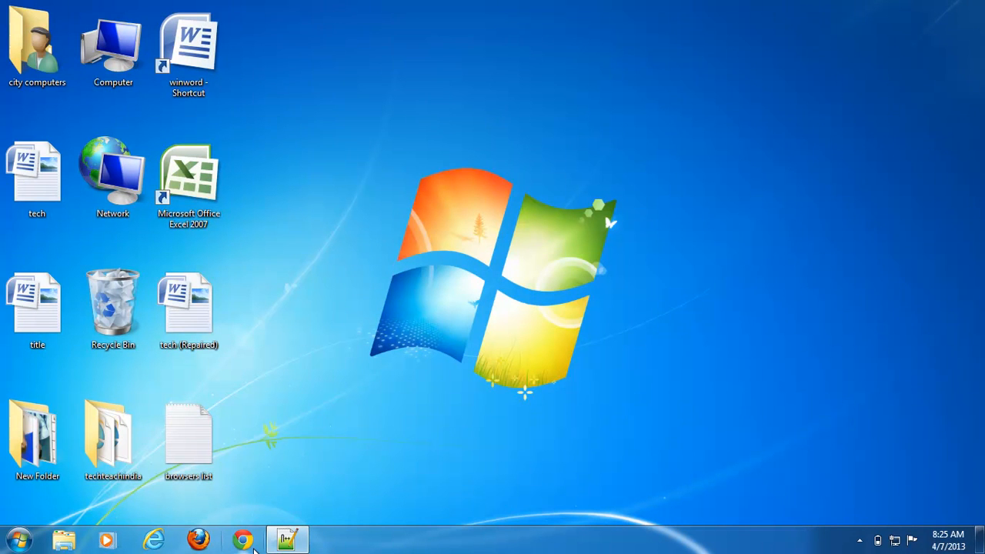
pyautogui.click(243, 541)
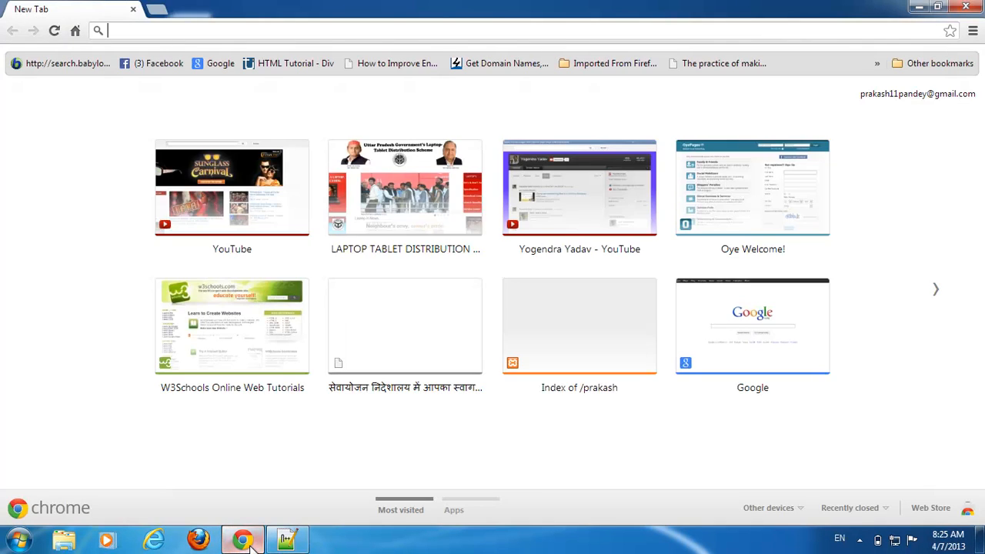
pyautogui.write('www.goo')
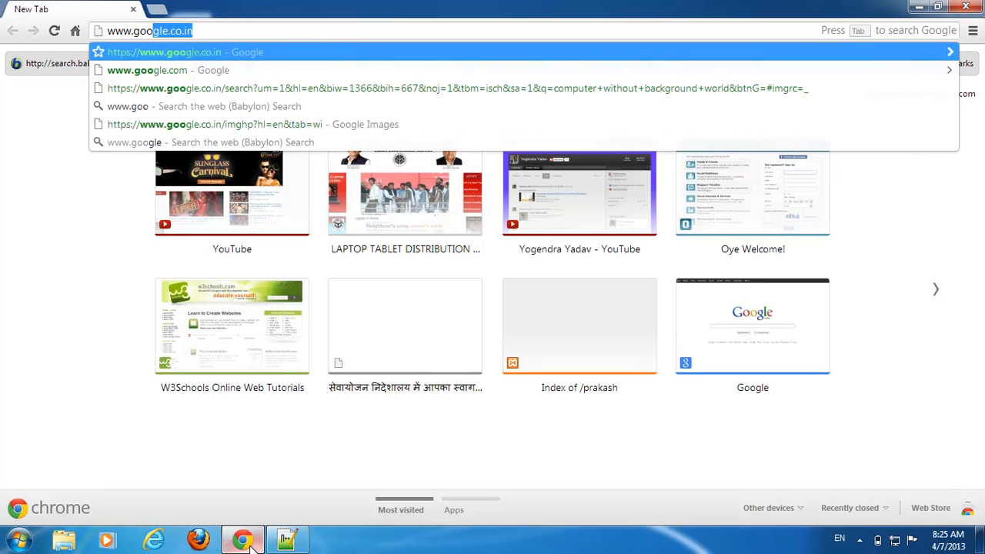
pyautogui.press('Return')
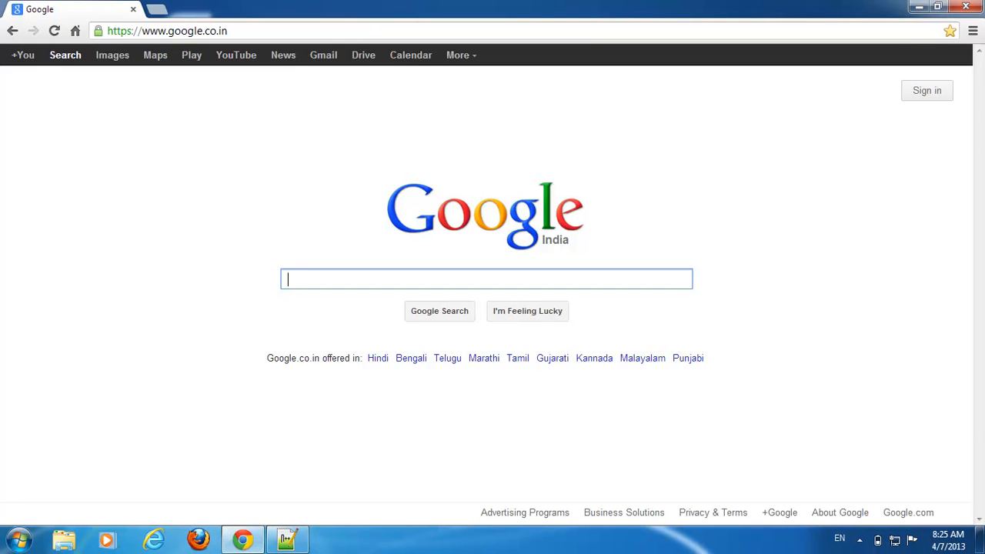
pyautogui.click(928, 97)
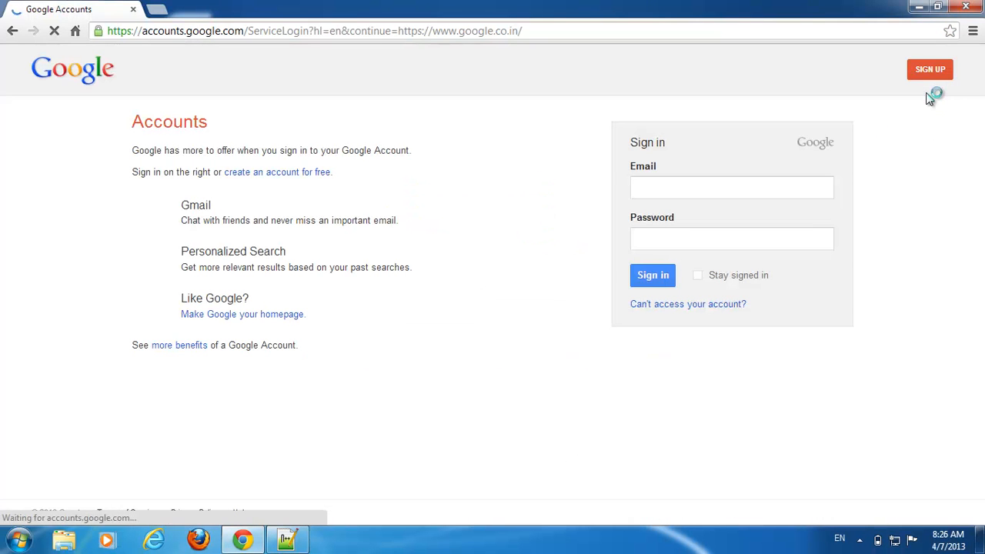
pyautogui.press('Tab')
# - Enter the new account's full Gmail address in the sign-in email field
pyautogui.click(648, 185)
pyautogui.click(654, 239)
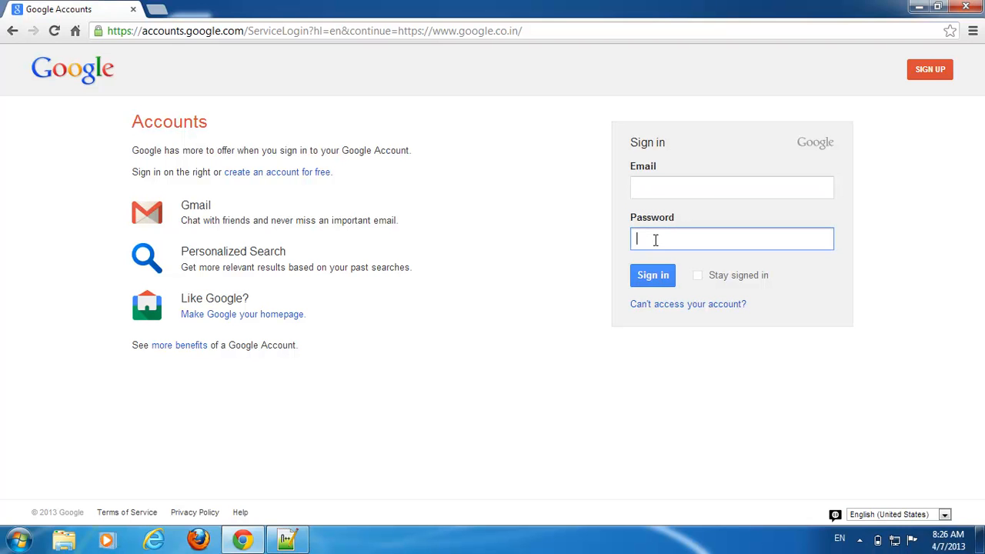
pyautogui.click(654, 185)
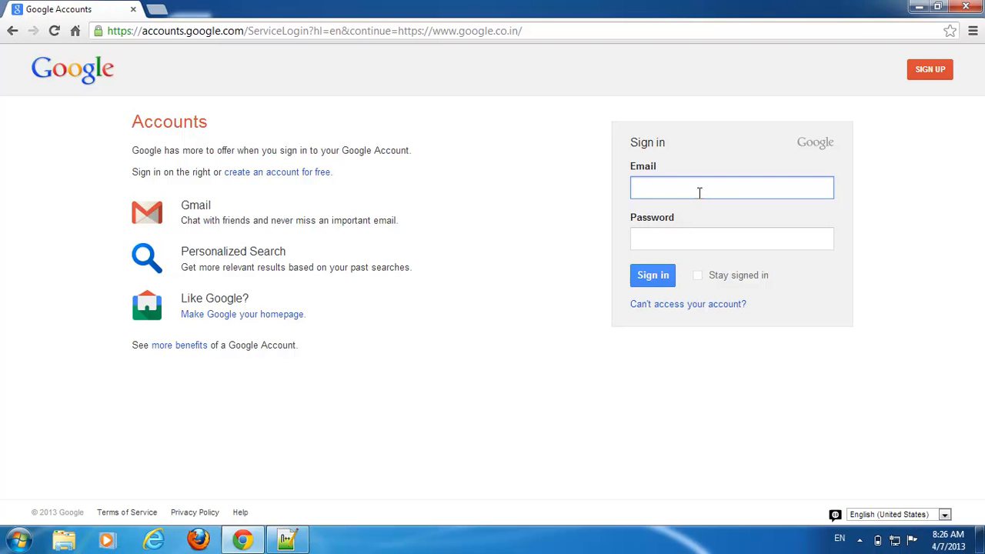
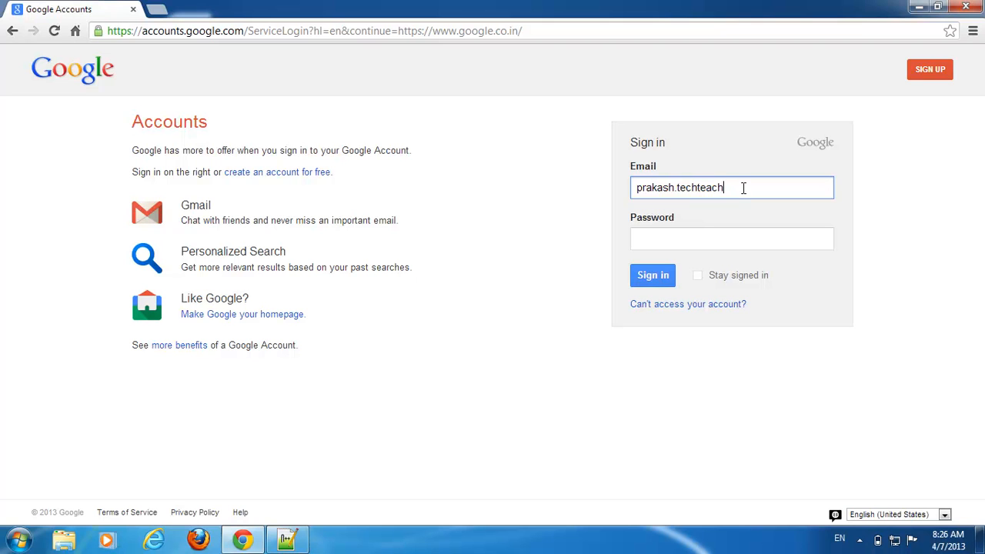
pyautogui.click(683, 239)
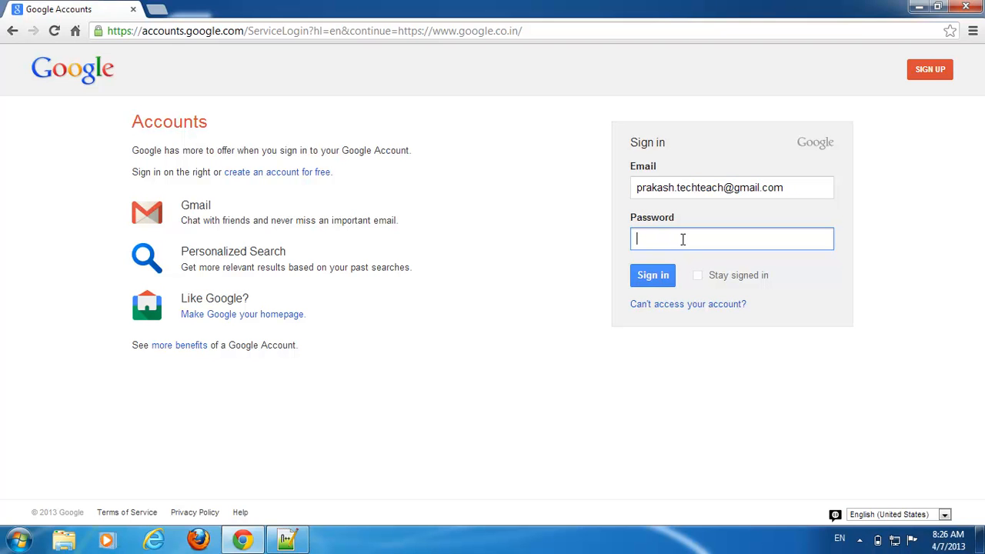
pyautogui.write('***********')
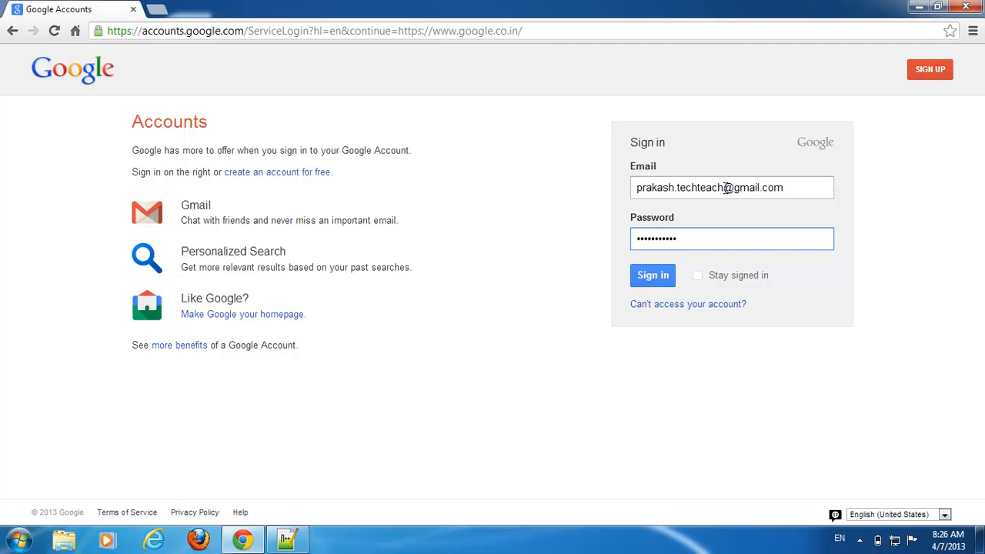
pyautogui.moveTo(726, 188); pyautogui.dragTo(795, 189)
pyautogui.press('BackSpace')
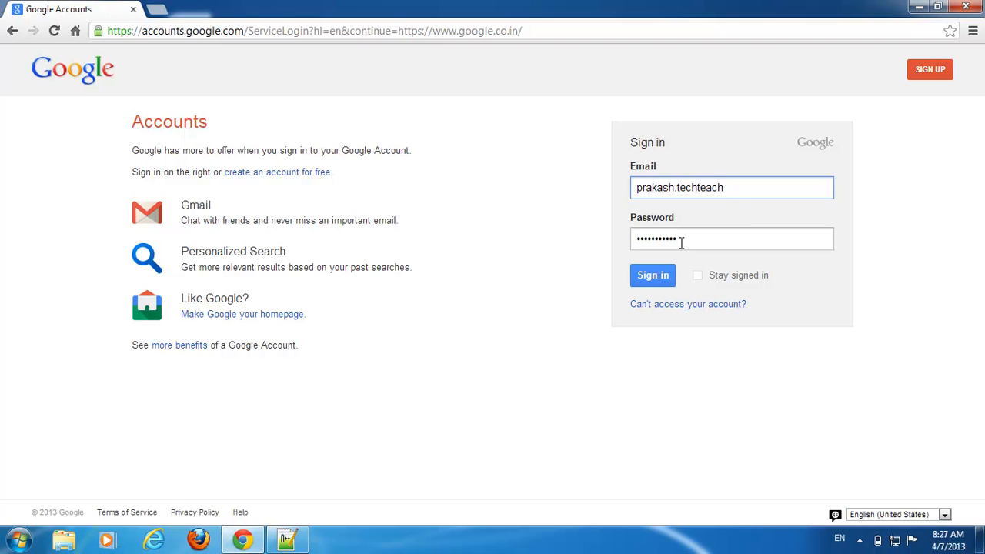
pyautogui.click(654, 277)
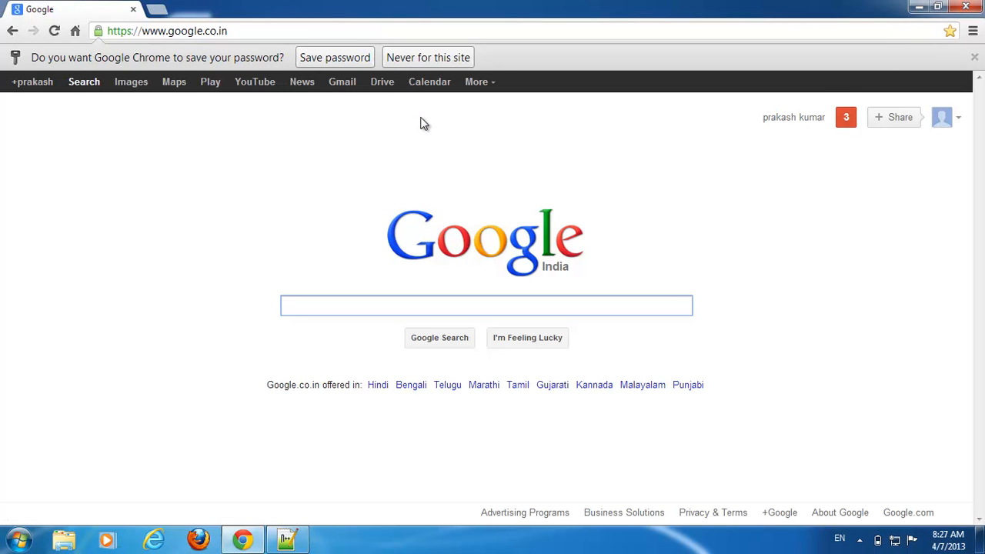
# - Open Gmail, read through the 'Getting started on Google+' email, and return to the inbox
pyautogui.click(344, 87)
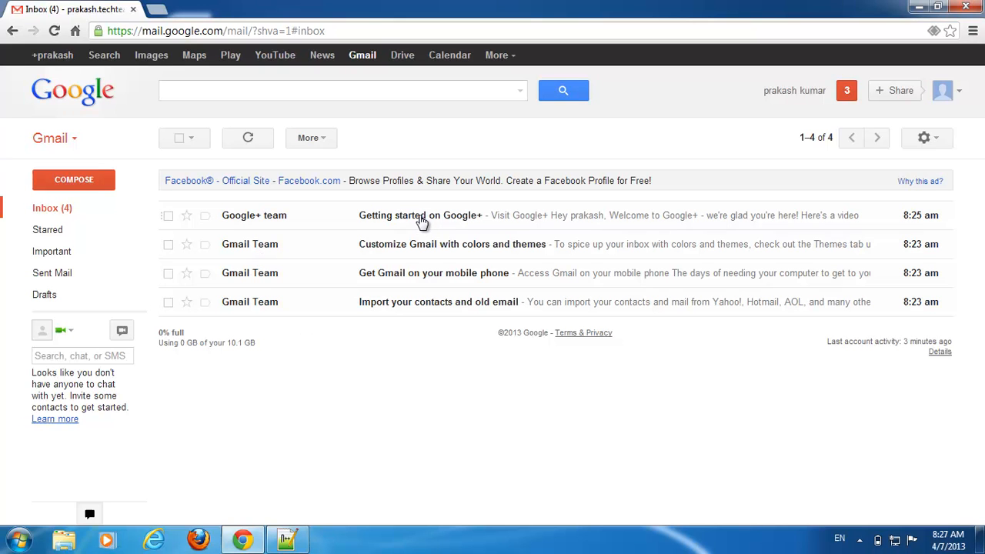
pyautogui.click(422, 222)
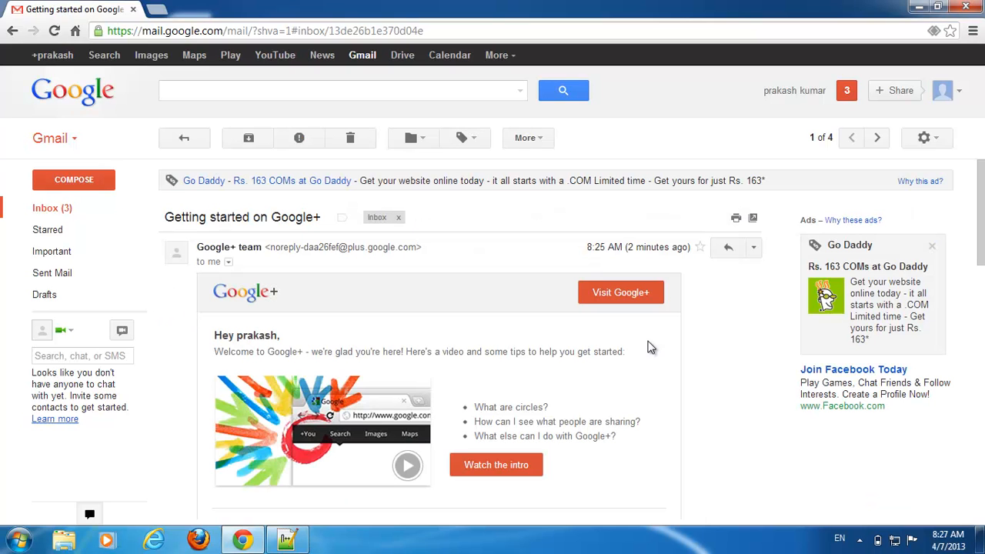
pyautogui.scroll(-7, 730, 348)
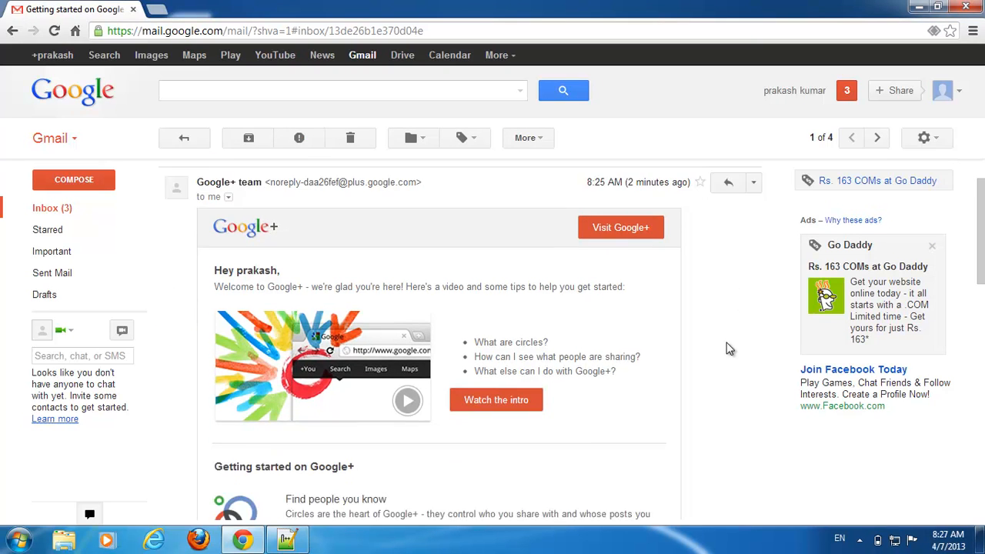
pyautogui.scroll(-6, 730, 349)
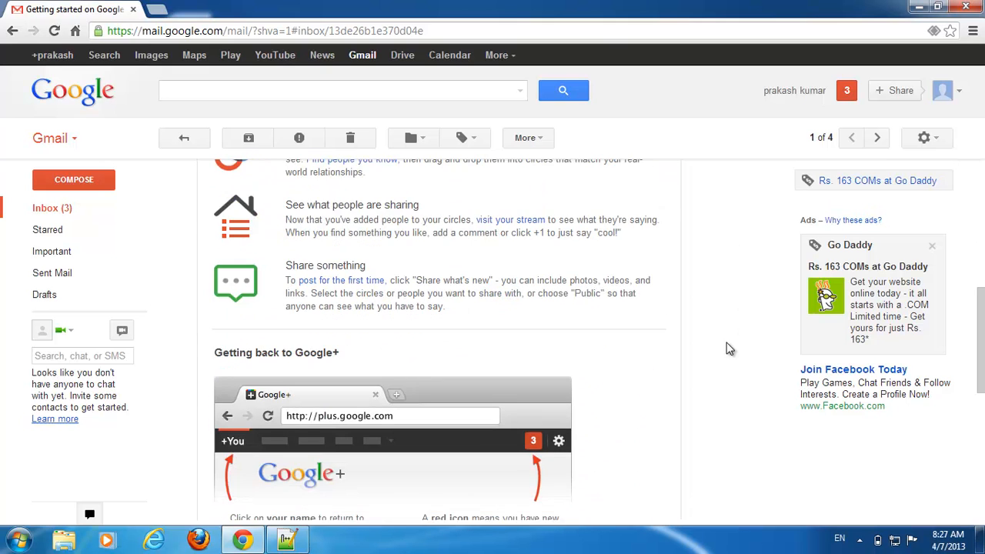
pyautogui.scroll(13, 730, 348)
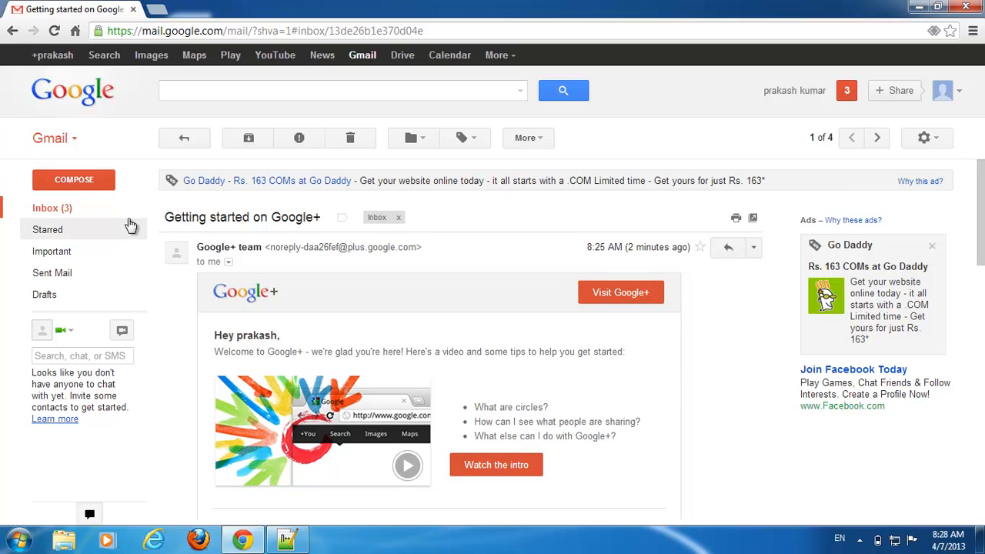
pyautogui.click(51, 212)
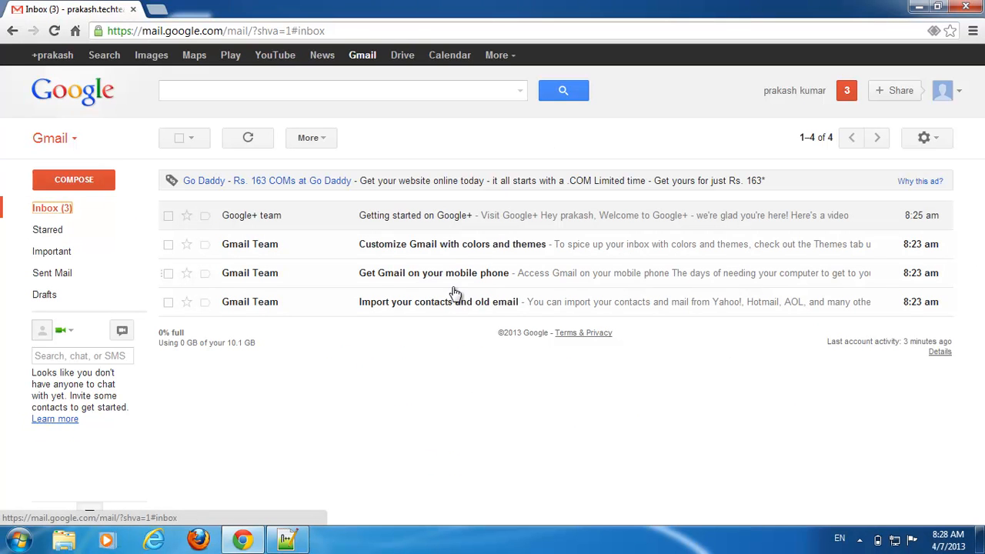
# - Read the 'Customize Gmail with colors and themes' email, then go back to the inbox
pyautogui.click(478, 253)
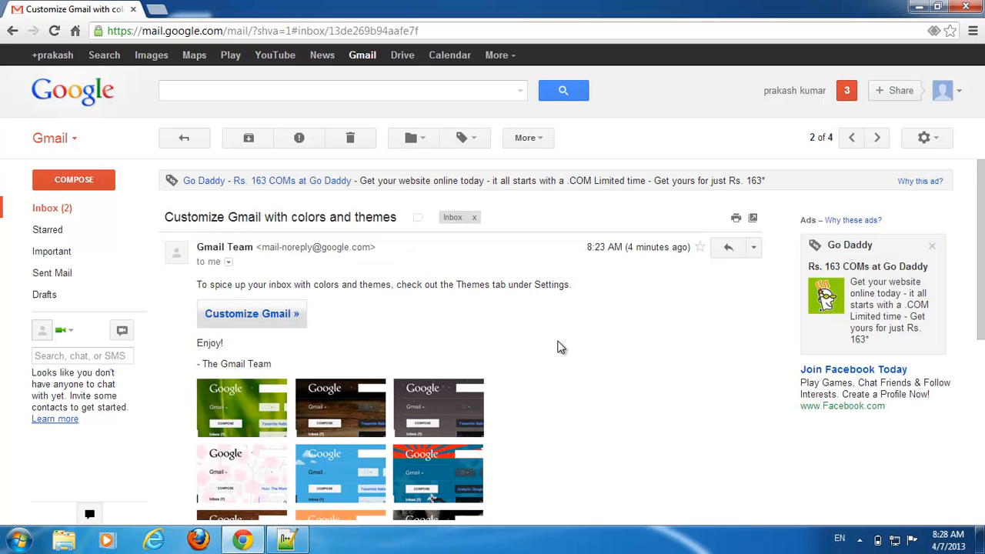
pyautogui.scroll(-5, 561, 347)
pyautogui.scroll(5, 559, 346)
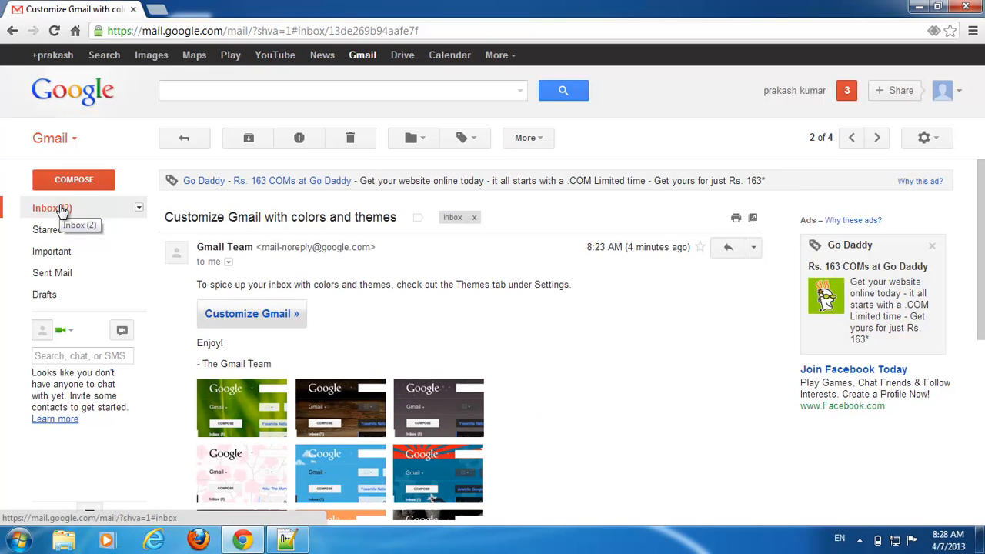
pyautogui.click(62, 210)
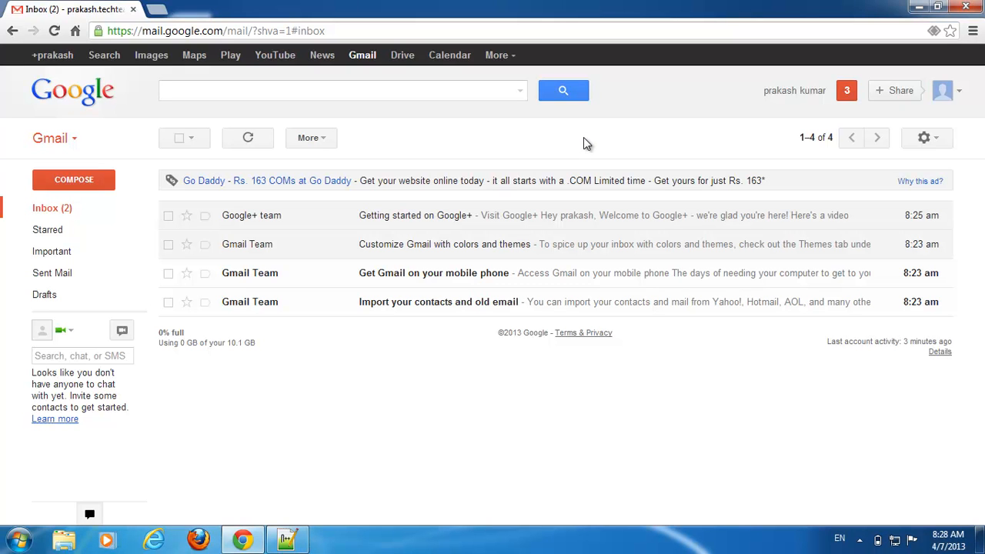
# - Sign out of the Google account from the avatar menu and close Chrome
pyautogui.click(961, 95)
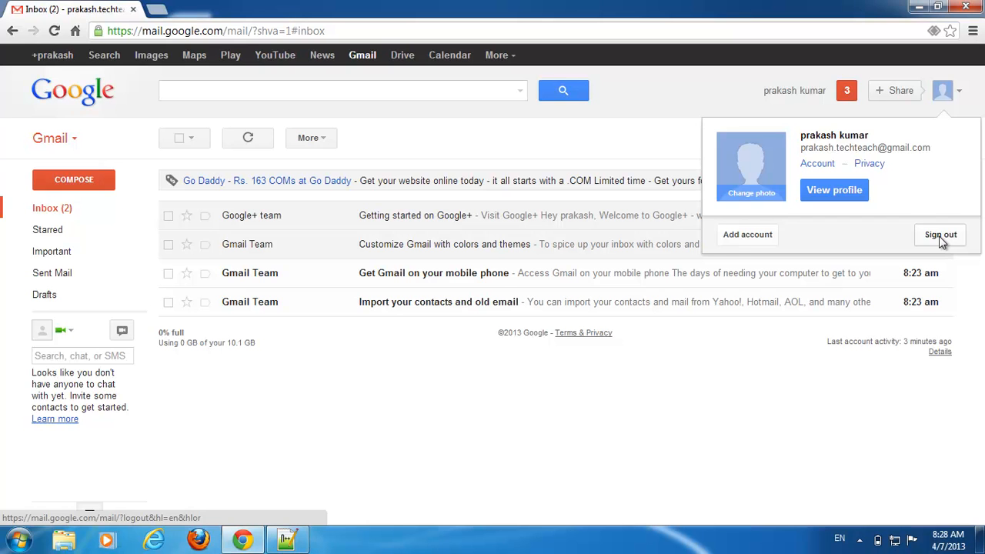
pyautogui.click(940, 236)
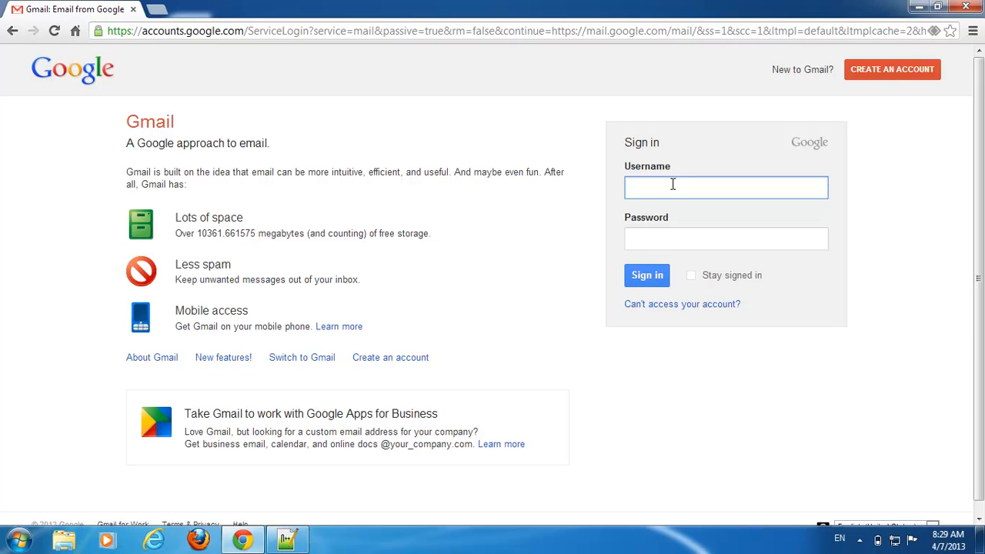
pyautogui.click(639, 244)
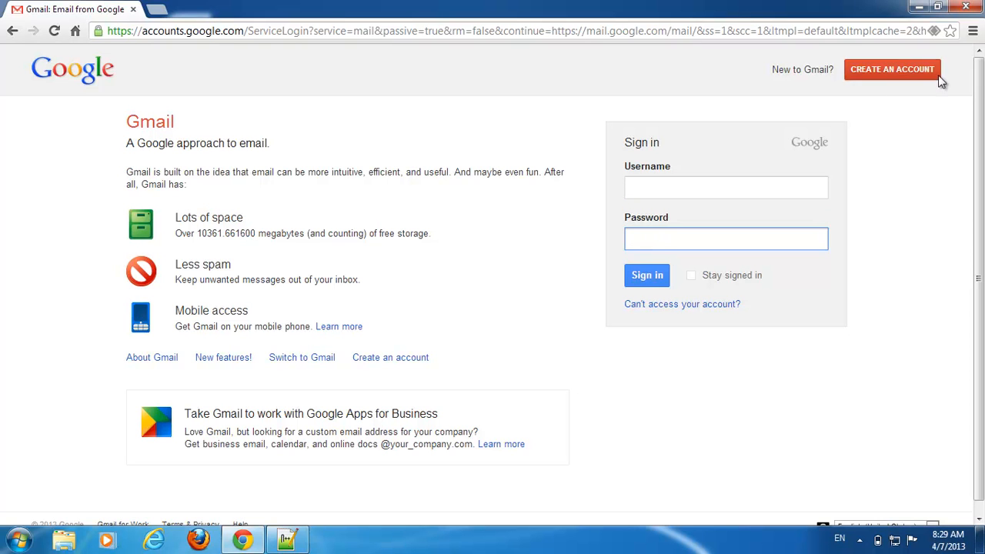
pyautogui.click(967, 8)
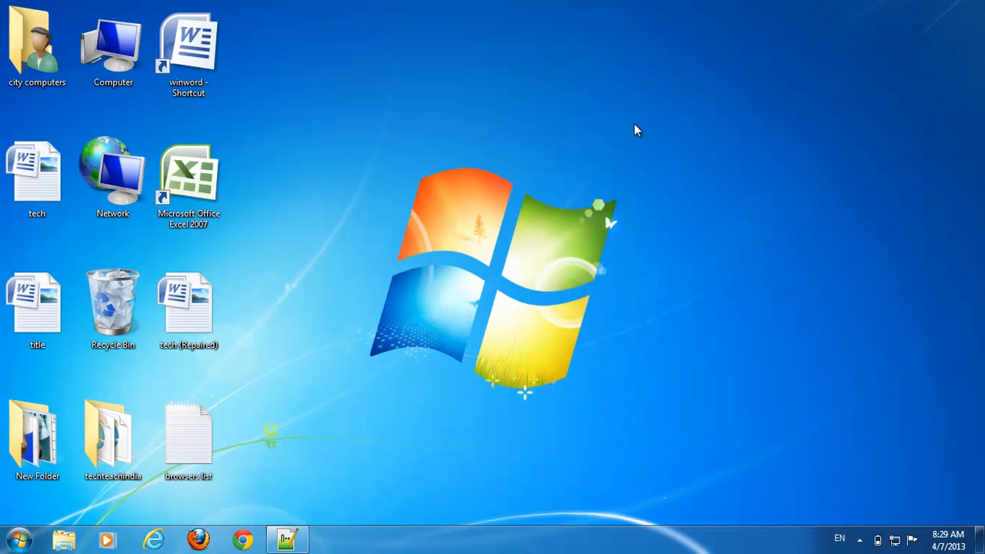